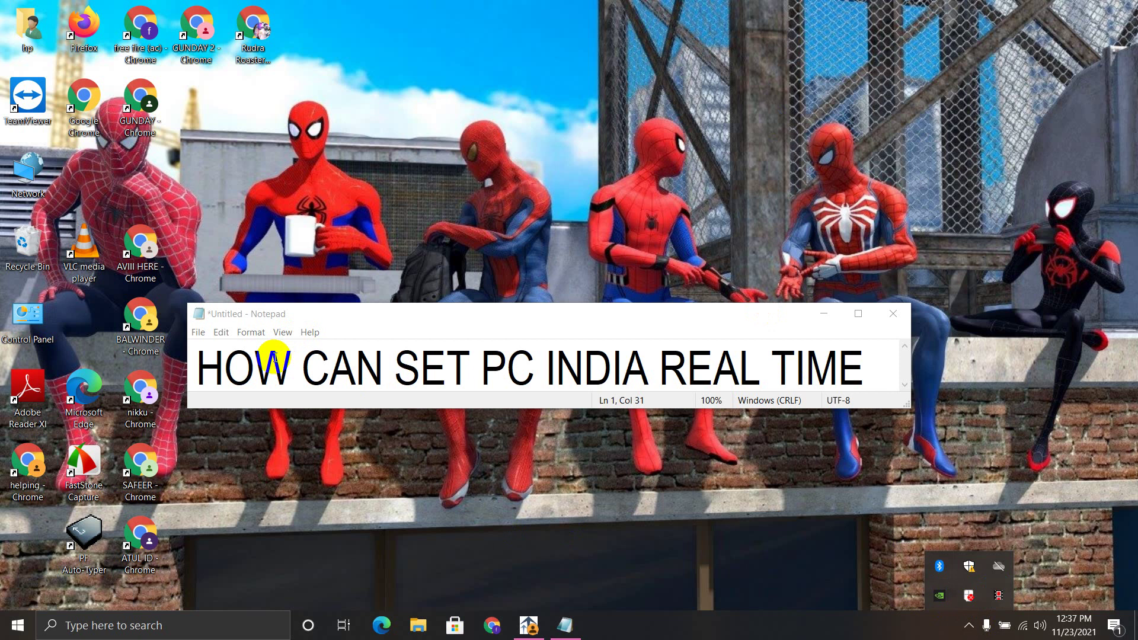
right_click(342, 4)
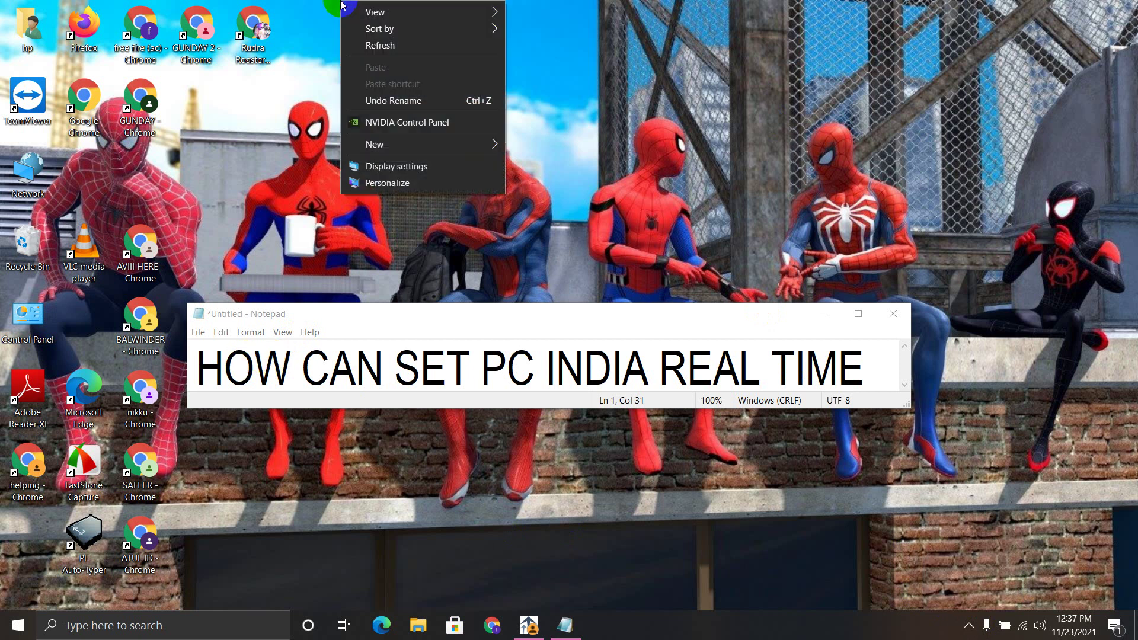
click(395, 54)
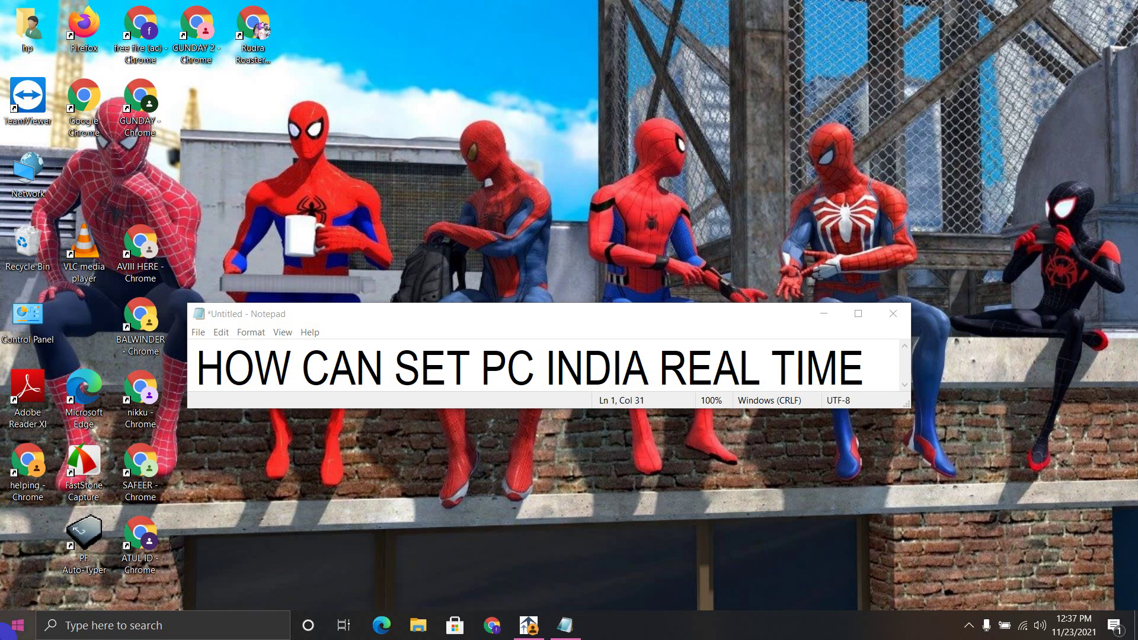
Step: Open the Date & time page of Time & Language in Windows Settings and maximize the window
click(8, 628)
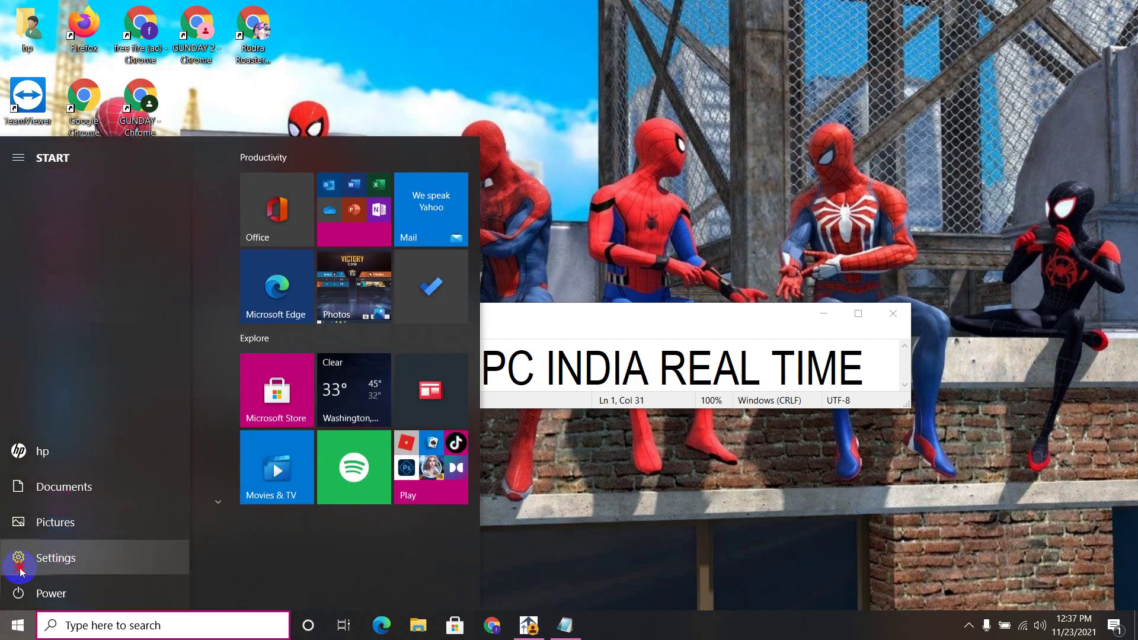
click(19, 570)
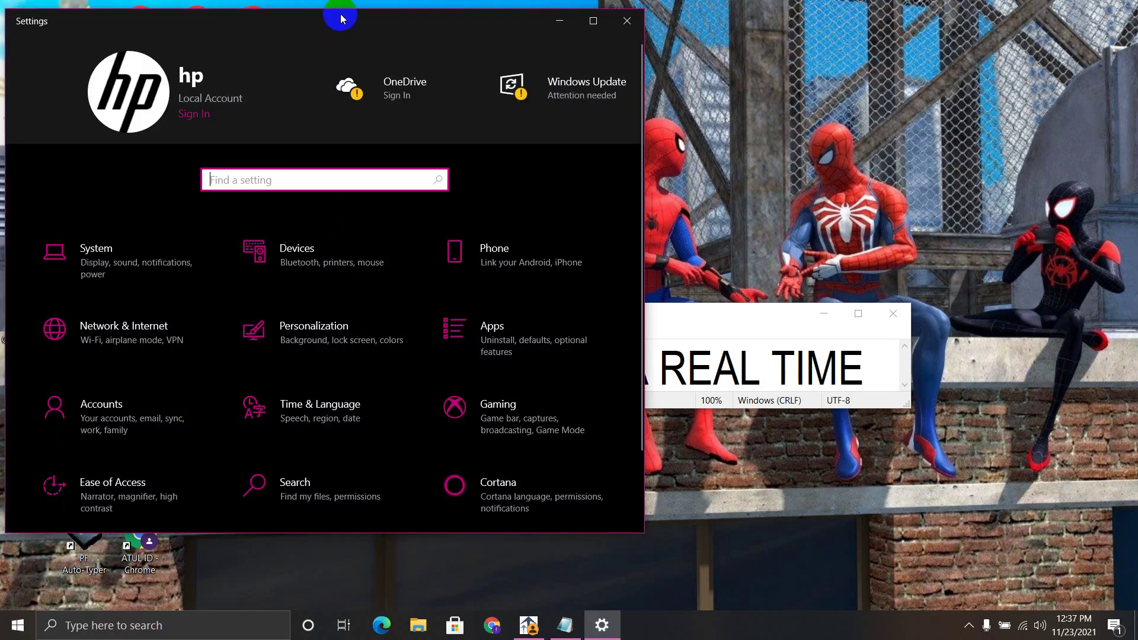
drag(323, 27, 500, 55)
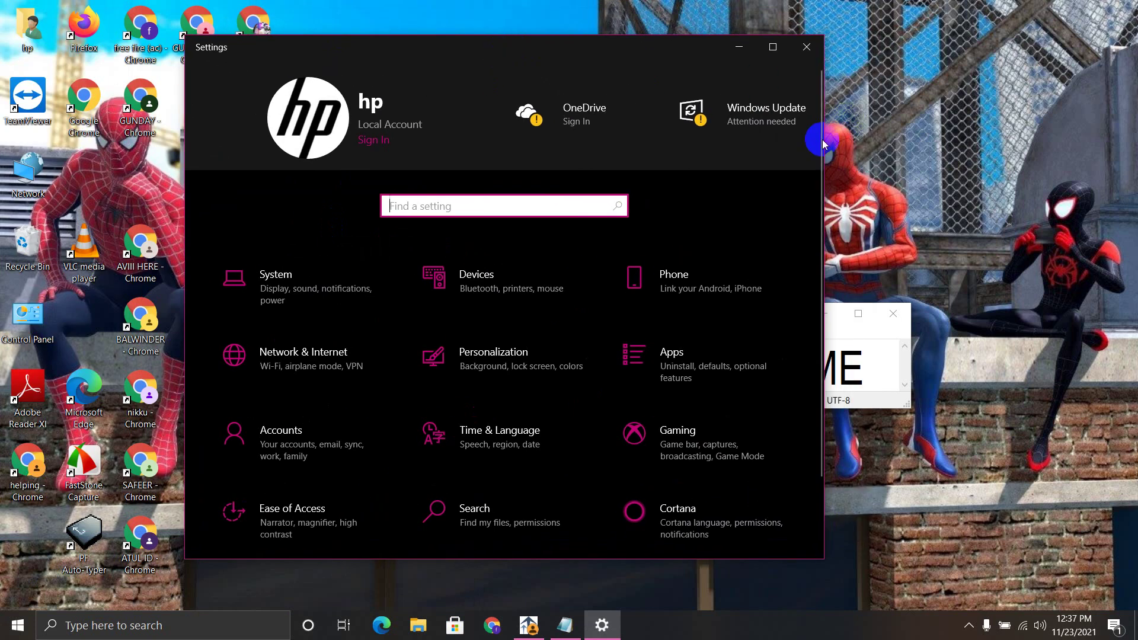
drag(819, 151, 829, 240)
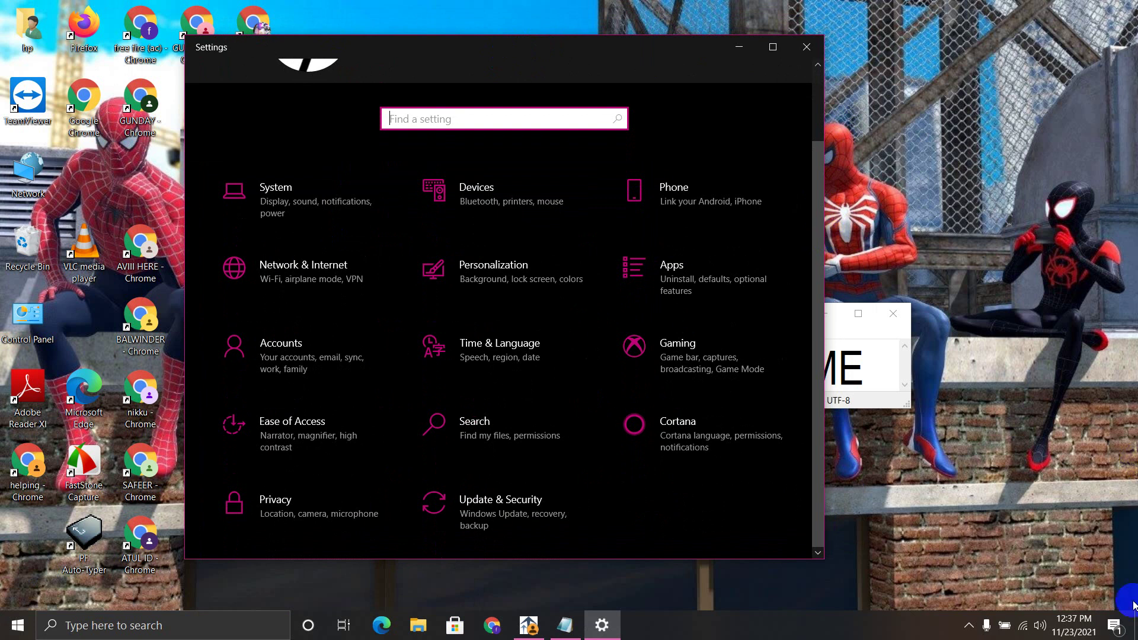
click(970, 626)
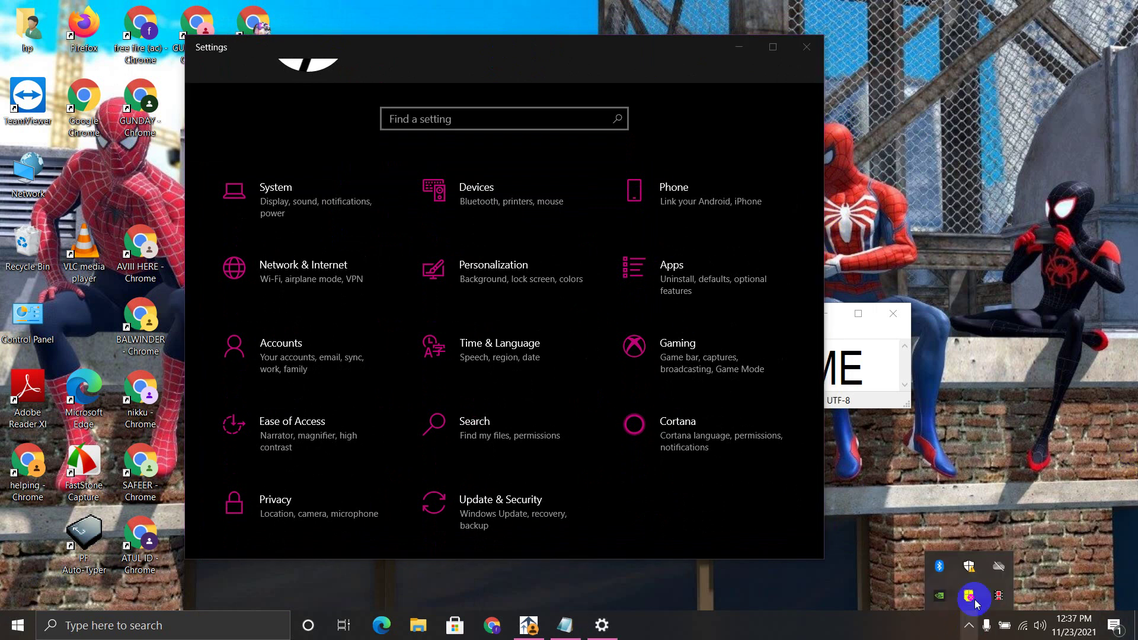
click(486, 354)
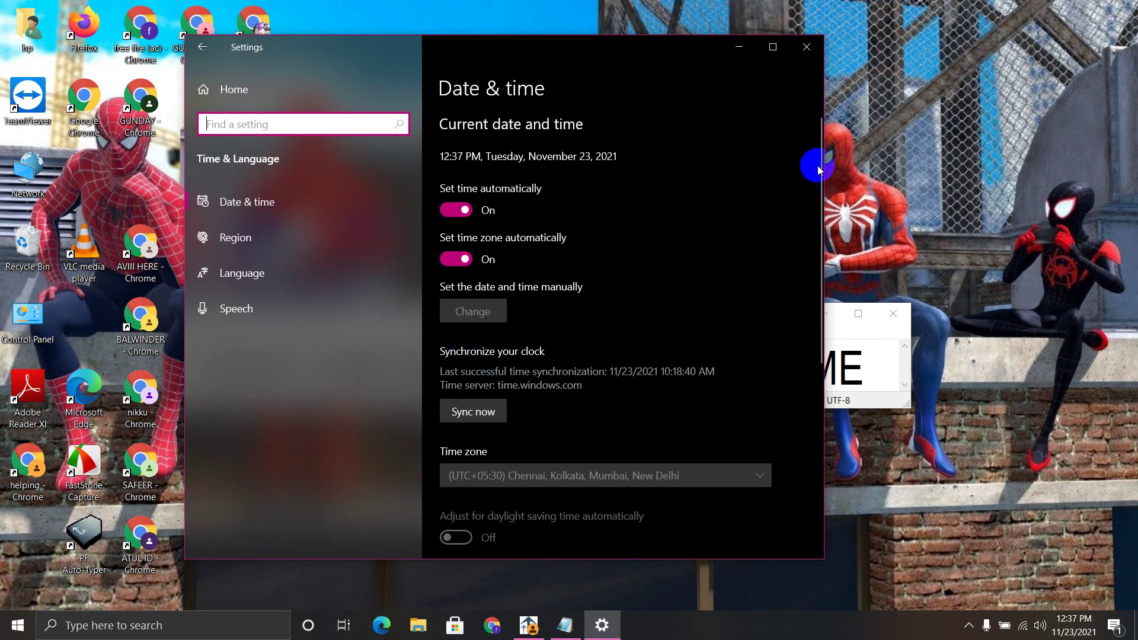
mouse_move(819, 166)
mouse_down()
mouse_move(820, 210)
mouse_move(825, 165)
mouse_up()
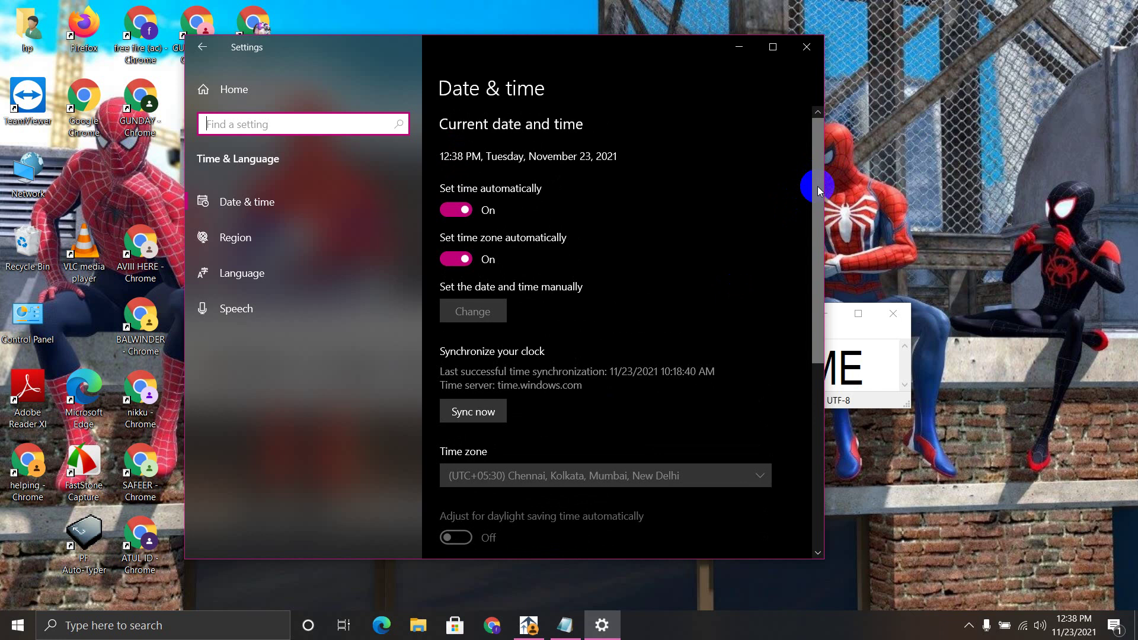
click(774, 46)
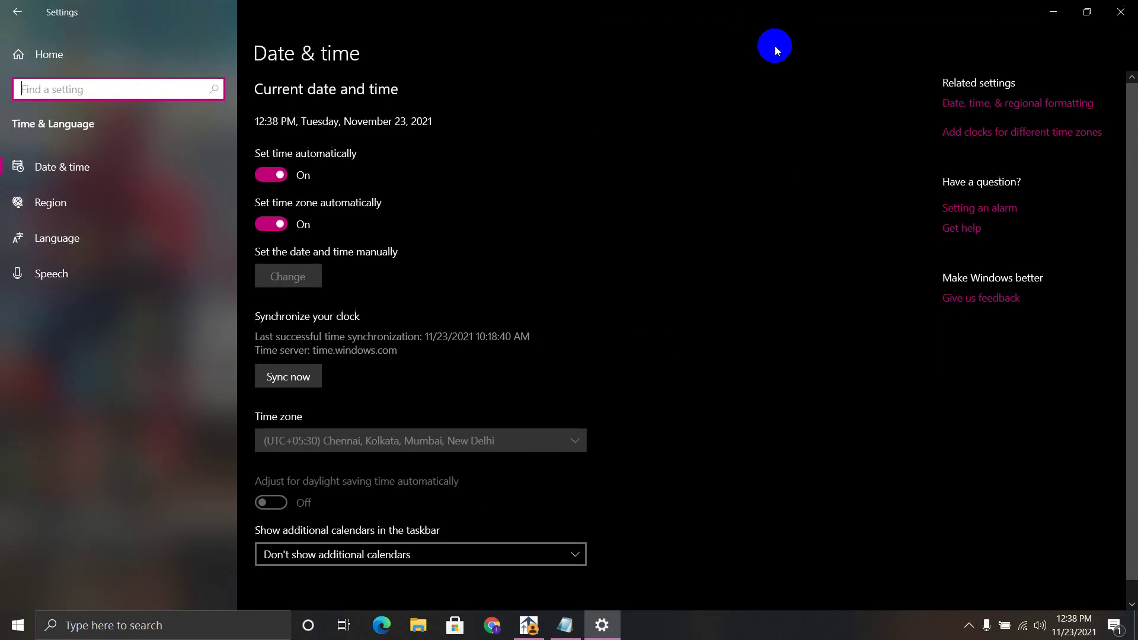
Step: Turn automatic time off and back on, and do the same for the automatic time zone
click(276, 174)
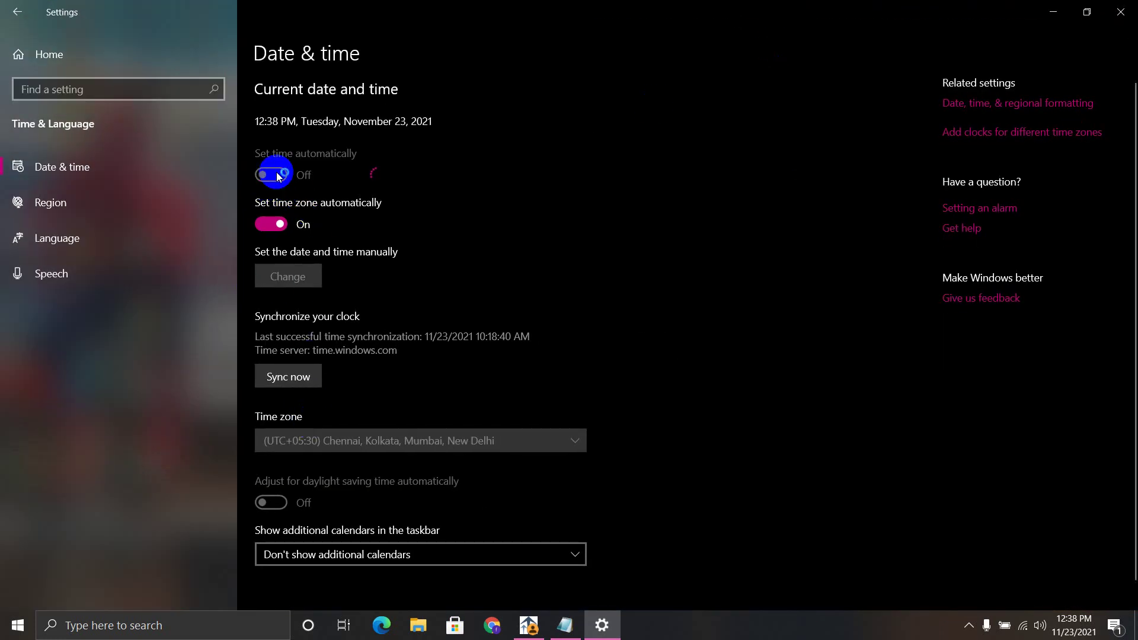
click(276, 174)
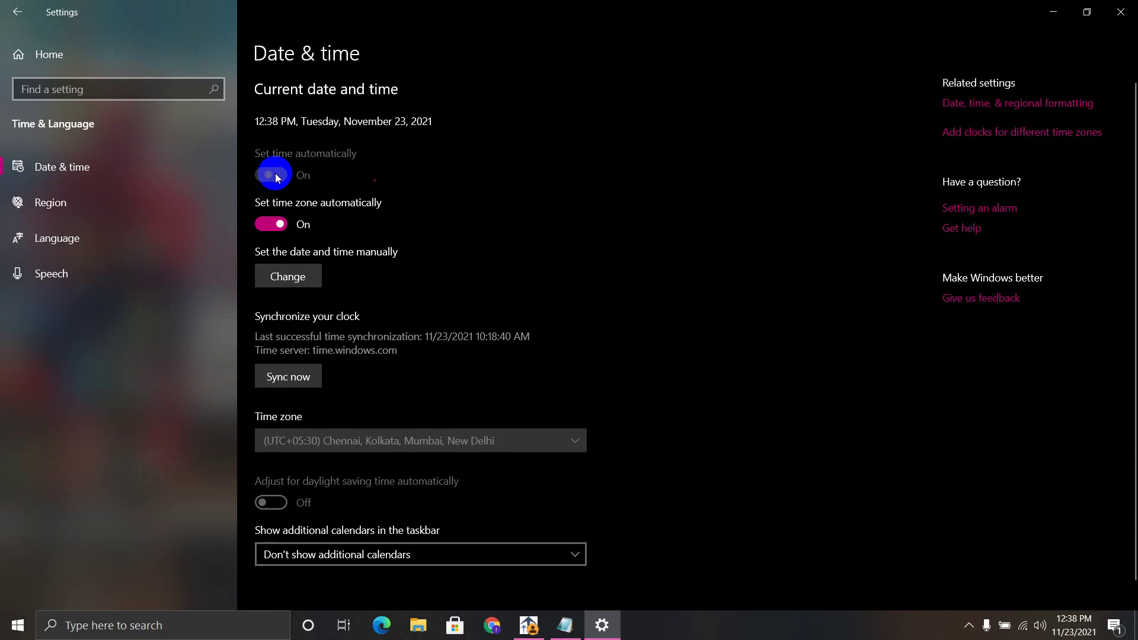
click(283, 227)
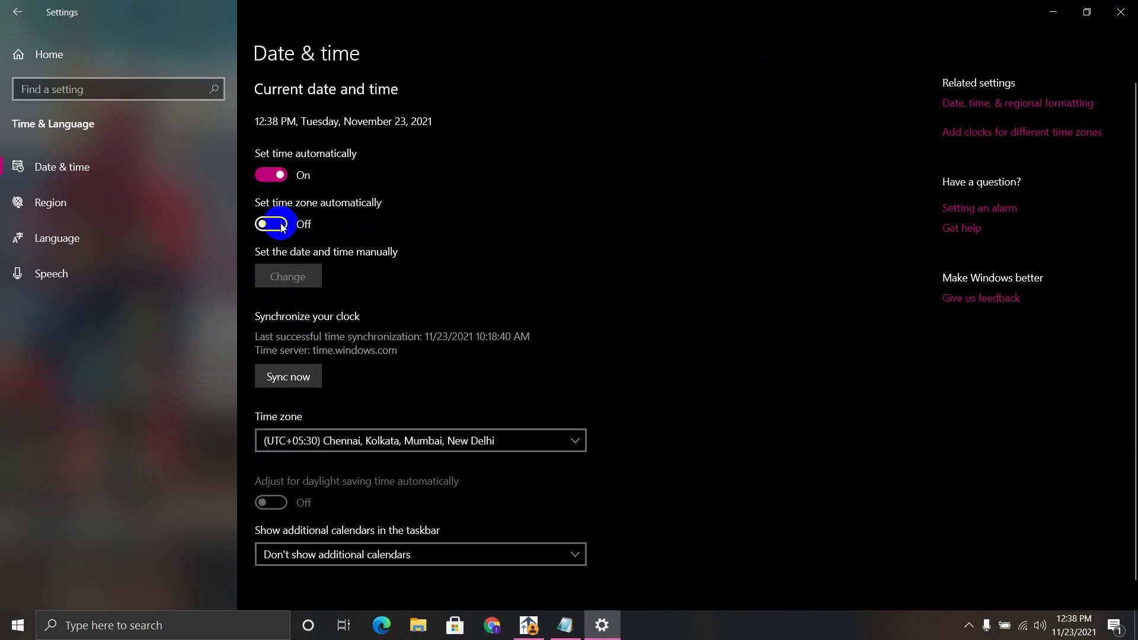
click(282, 227)
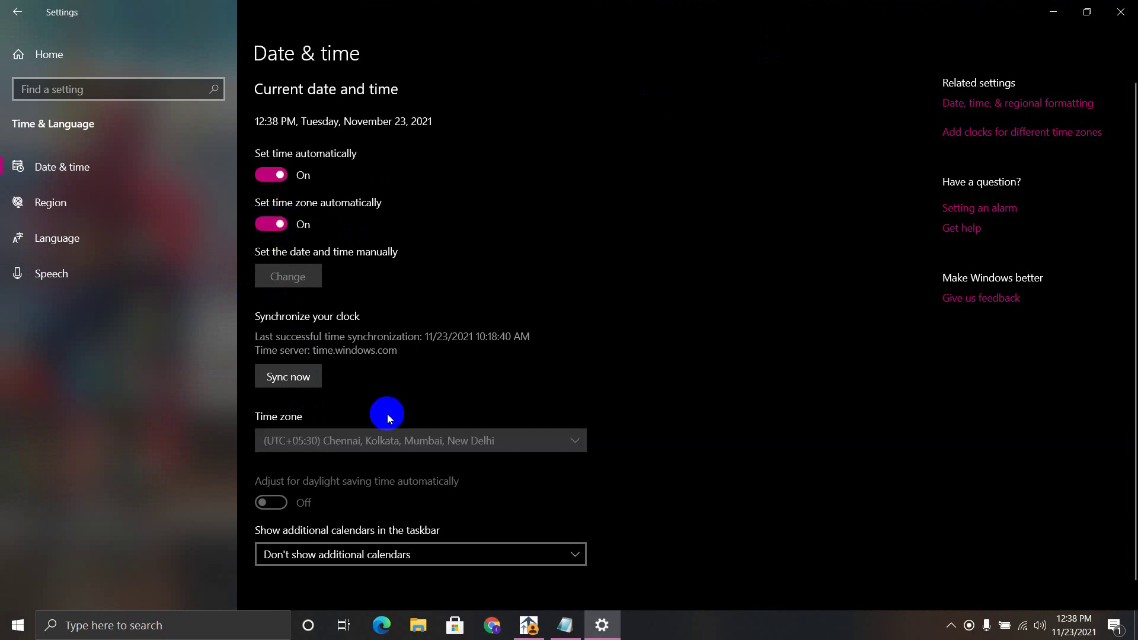
Step: Turn off the automatic time zone and capture a rectangular snip of the clock sync and time zone area
click(281, 227)
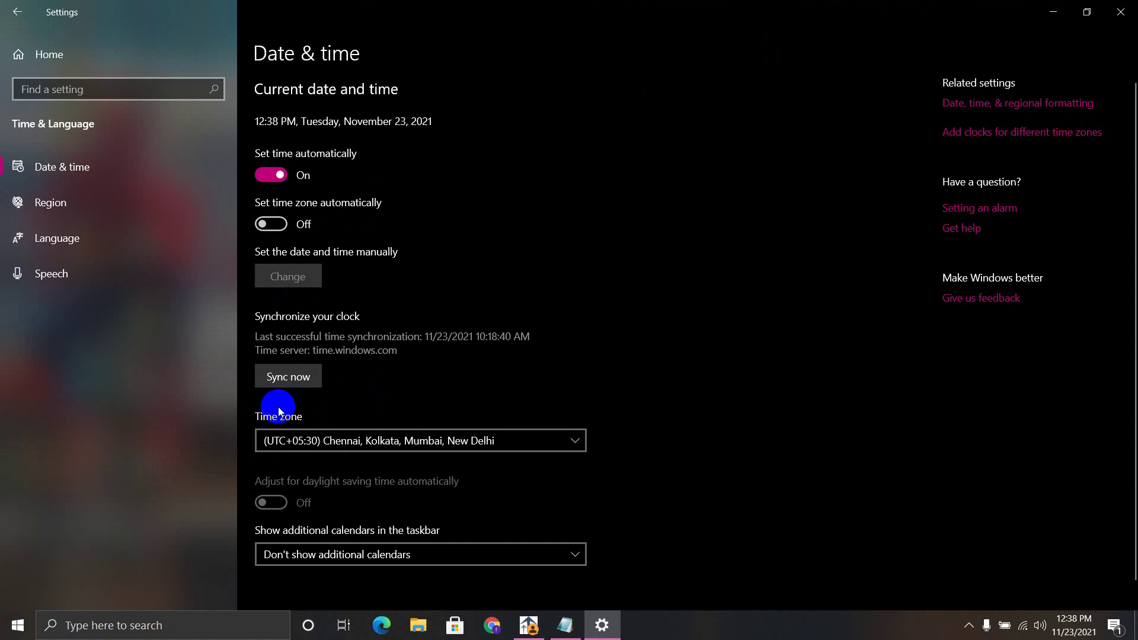
key(super+shift+s)
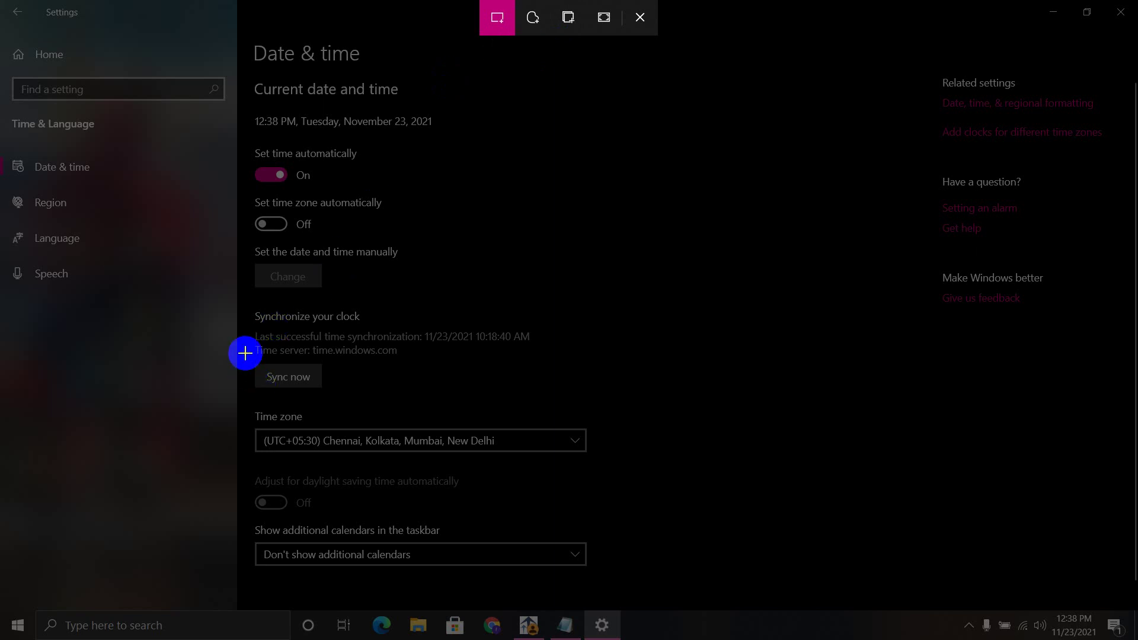
drag(244, 366, 655, 497)
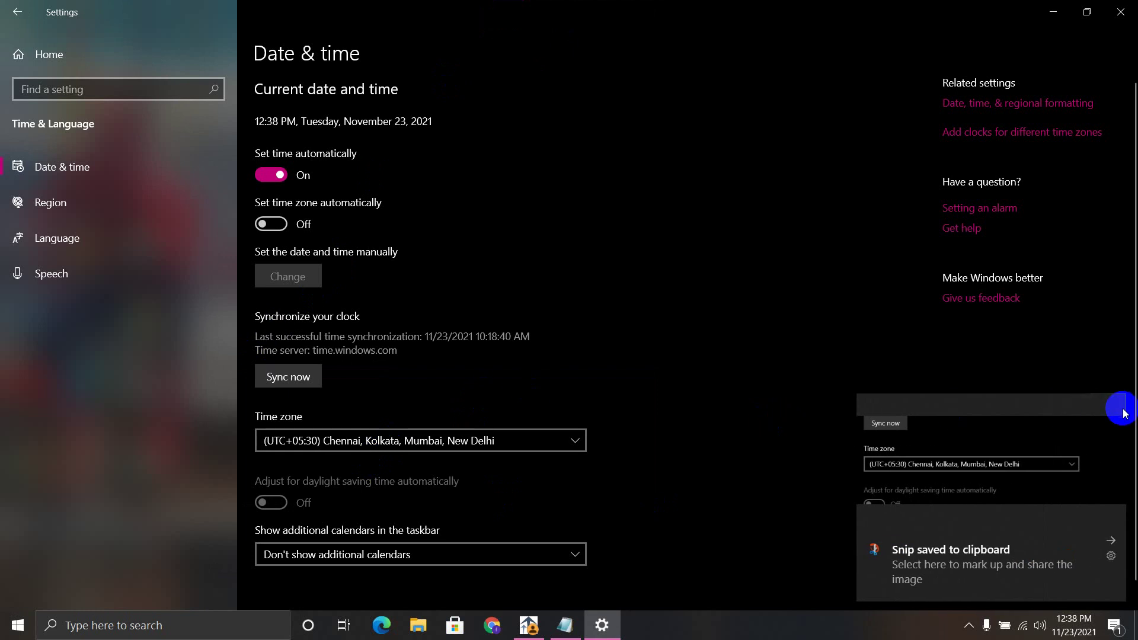
click(1111, 545)
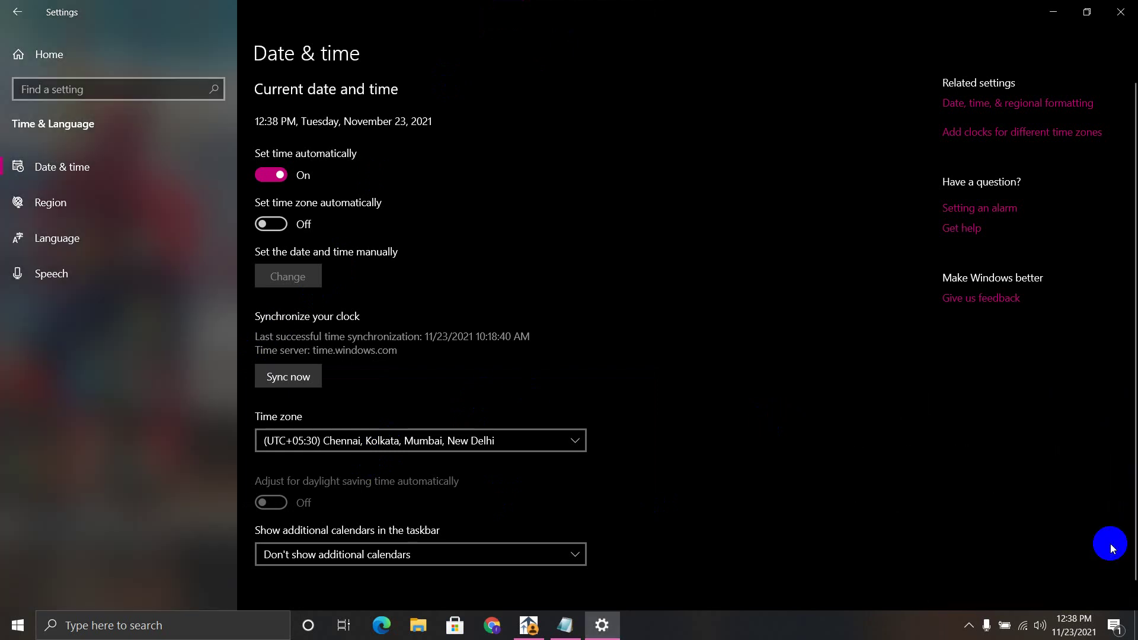
Step: Browse the time zone list and select (UTC+05:30) Chennai, Kolkata, Mumbai, New Delhi
click(417, 442)
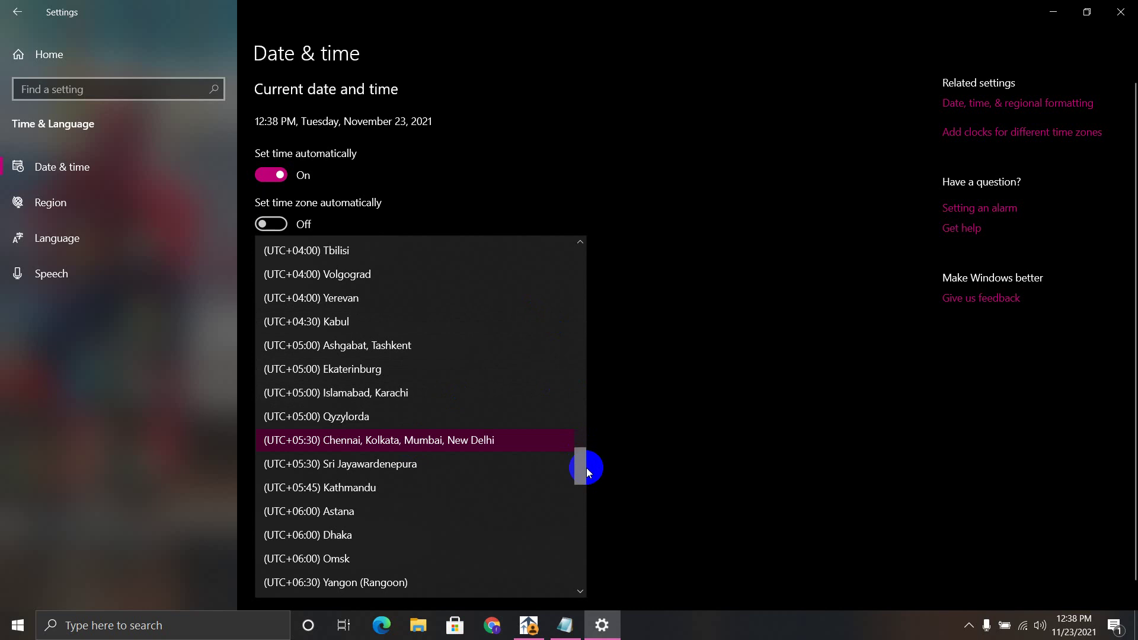
drag(585, 467, 580, 262)
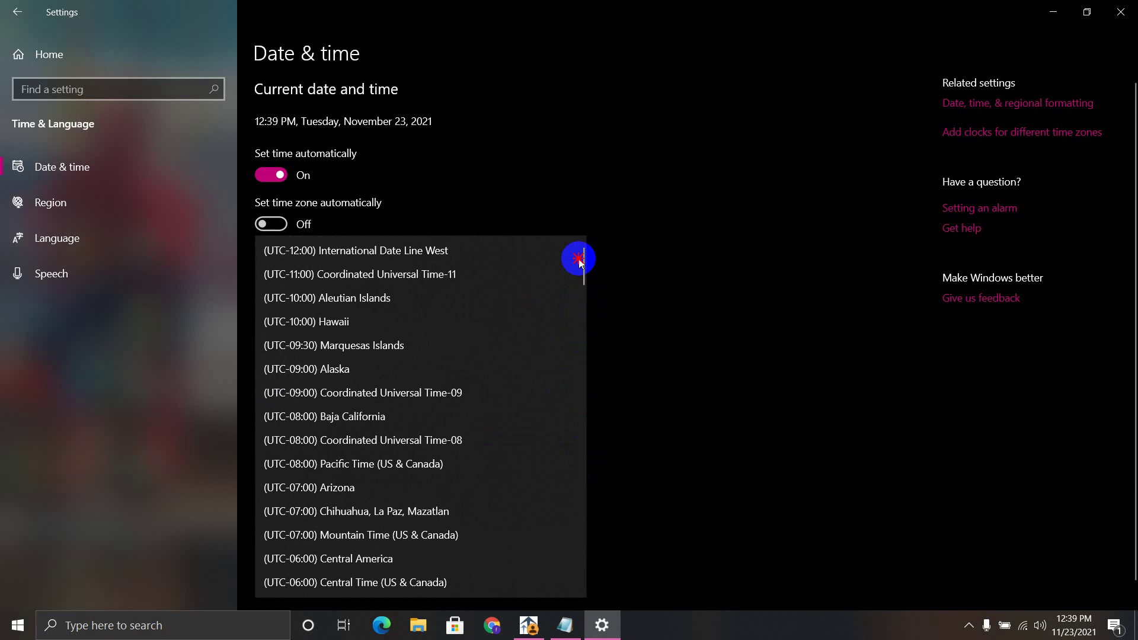
drag(579, 263, 592, 479)
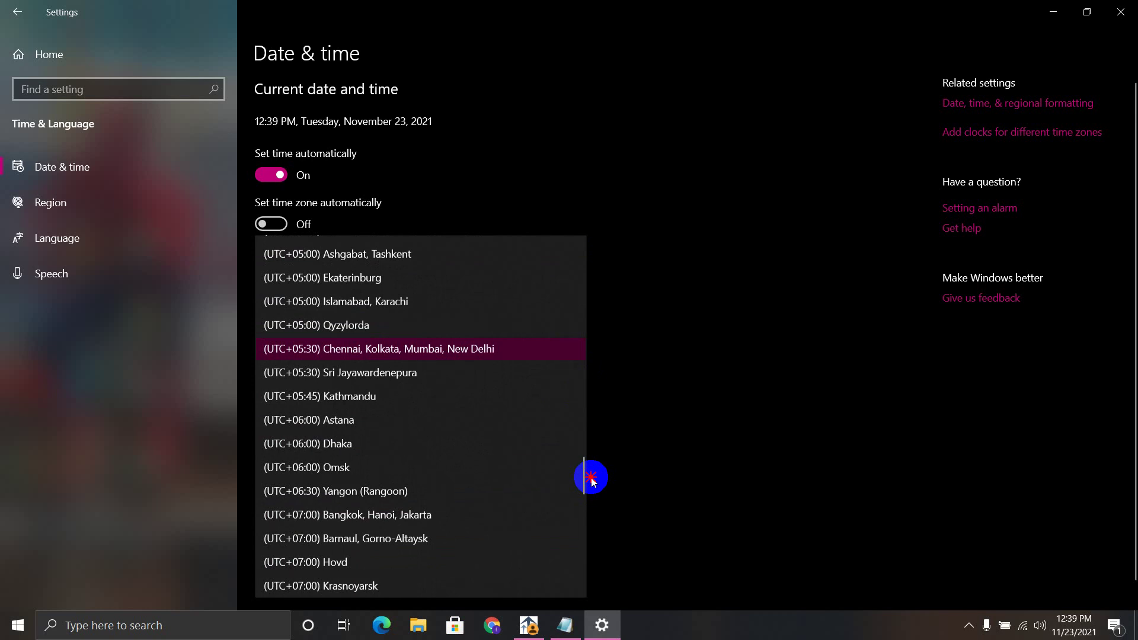
click(410, 350)
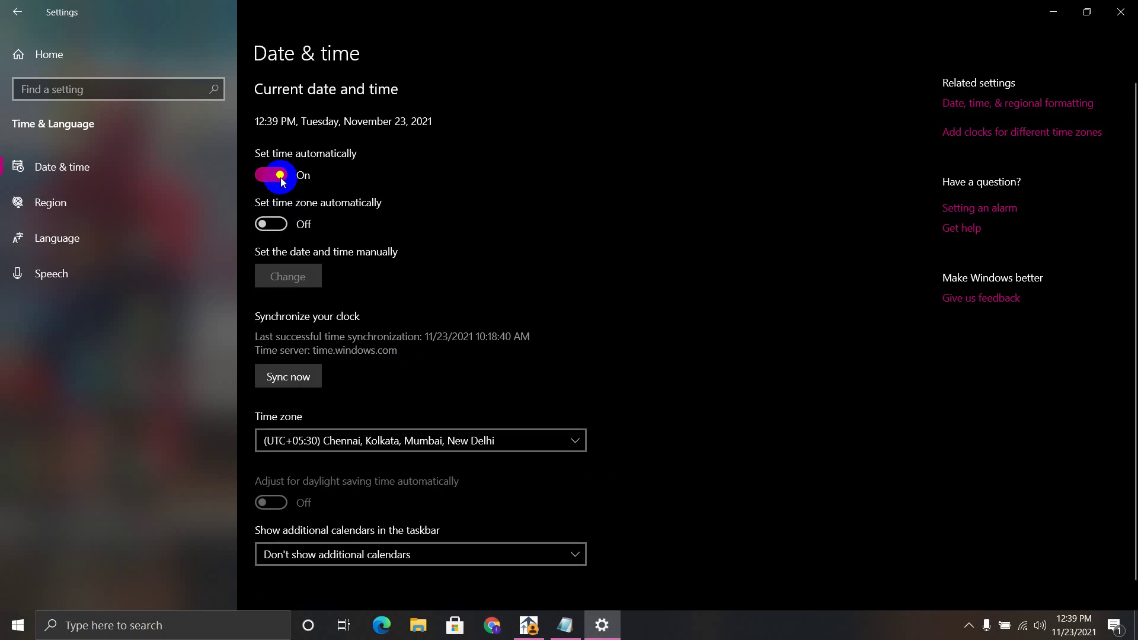
click(358, 443)
click(418, 152)
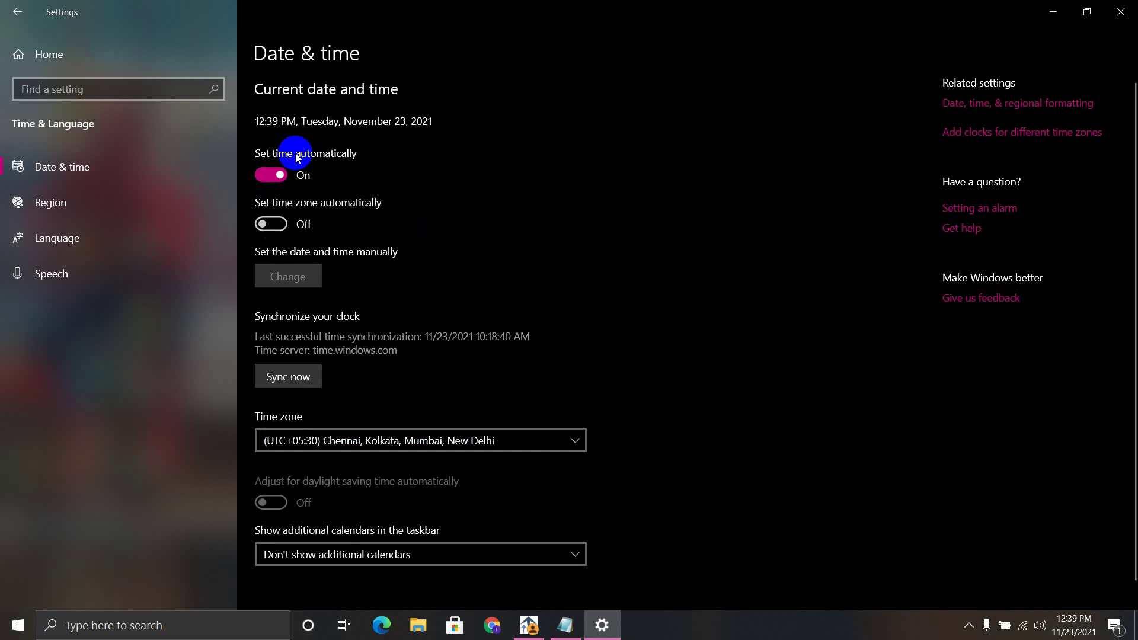
Step: Turn the automatic time zone on, and switch automatic time off and back on
click(266, 175)
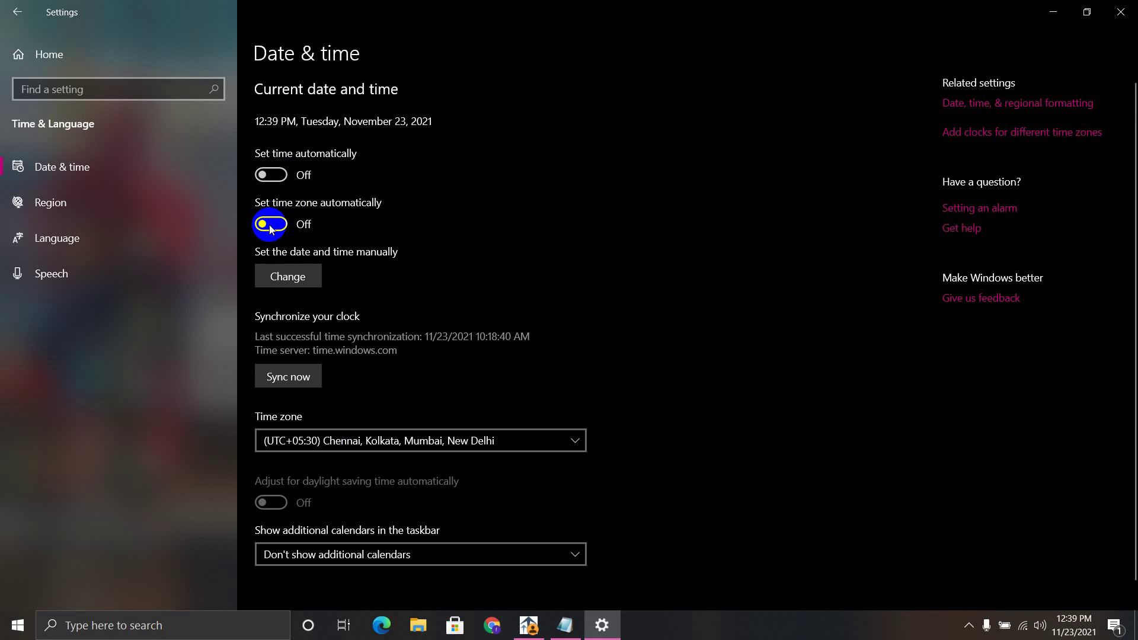
click(271, 225)
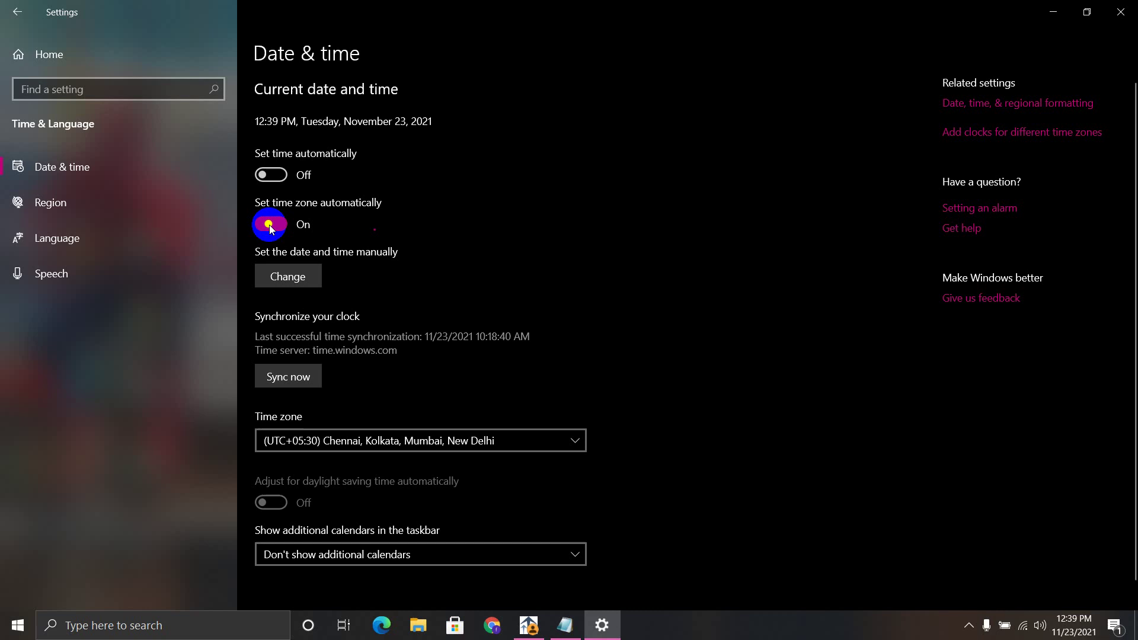
click(275, 175)
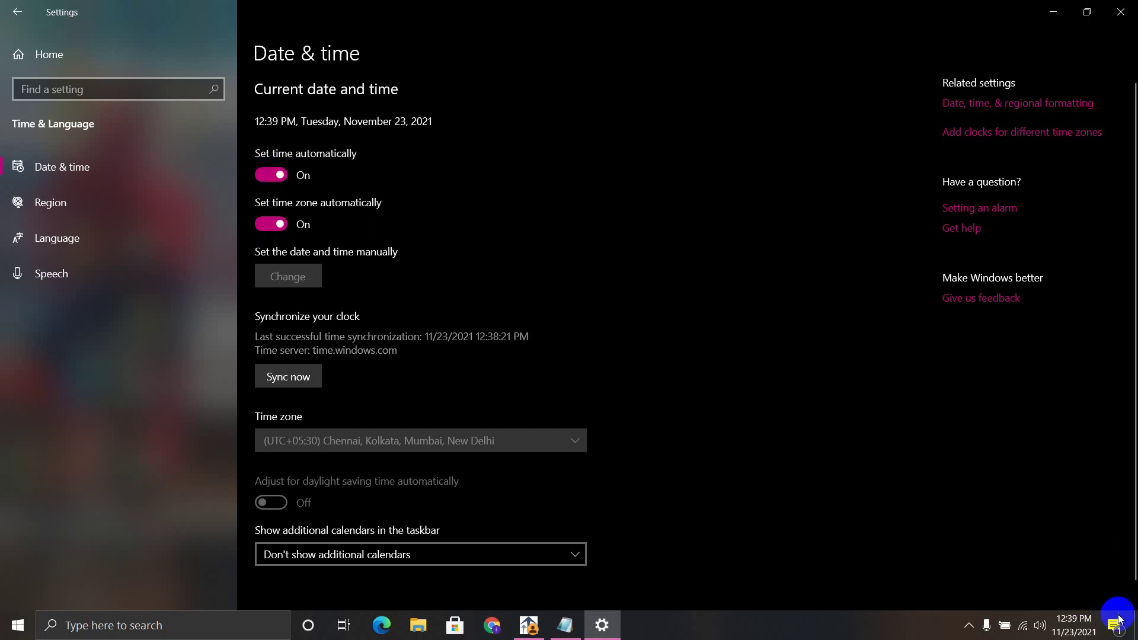
Step: Check the system clock and calendar, and restore the Settings window to its smaller size
click(1076, 635)
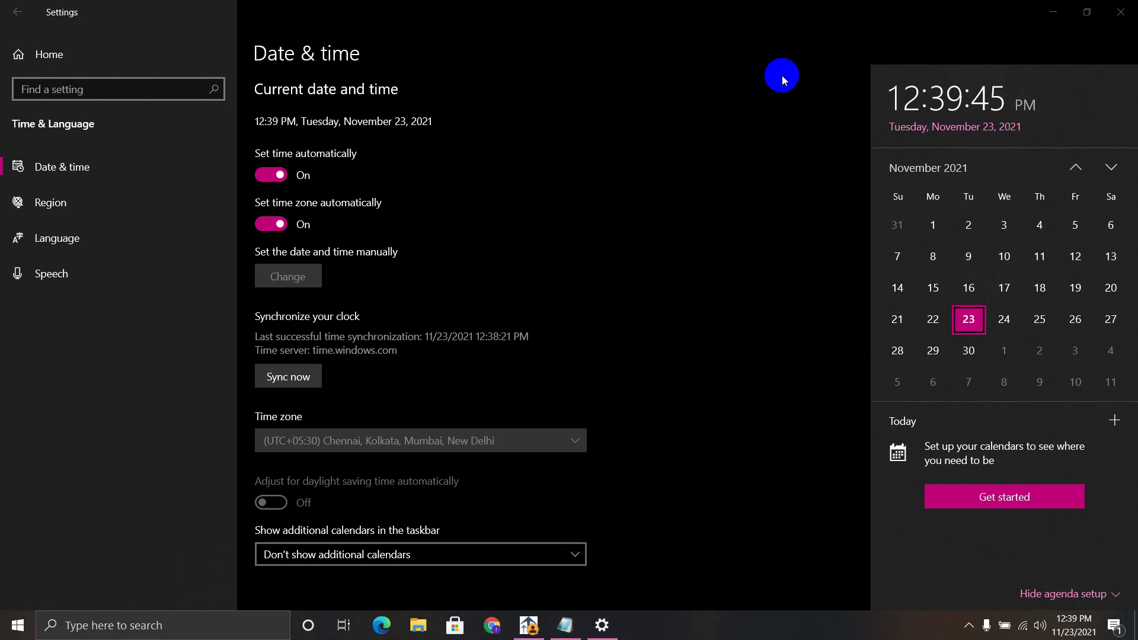
click(795, 65)
click(1102, 16)
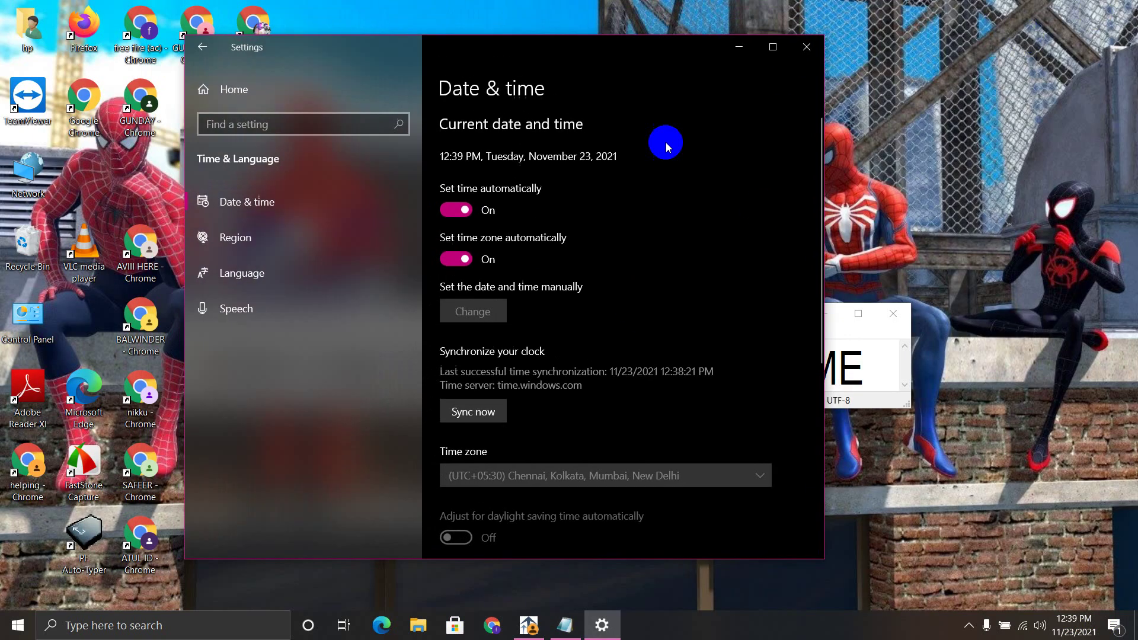
Step: Switch to Chrome, search for "GOOGLE INDIA TIME" and compare the result with the system clock
double_click(144, 261)
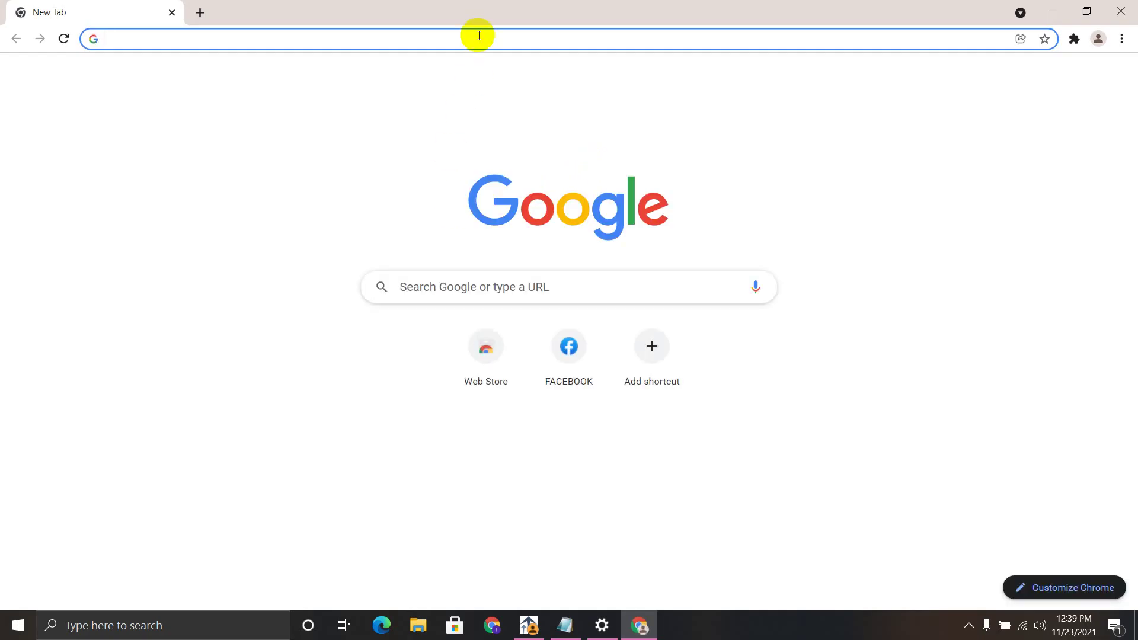
text(GOOGLE)
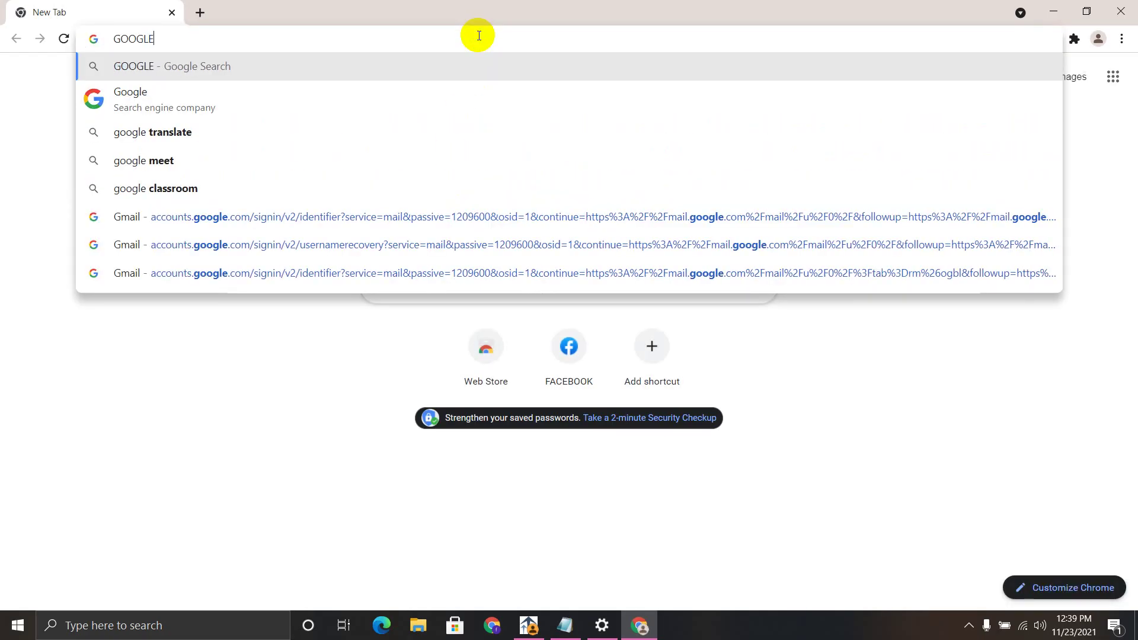
text( IND)
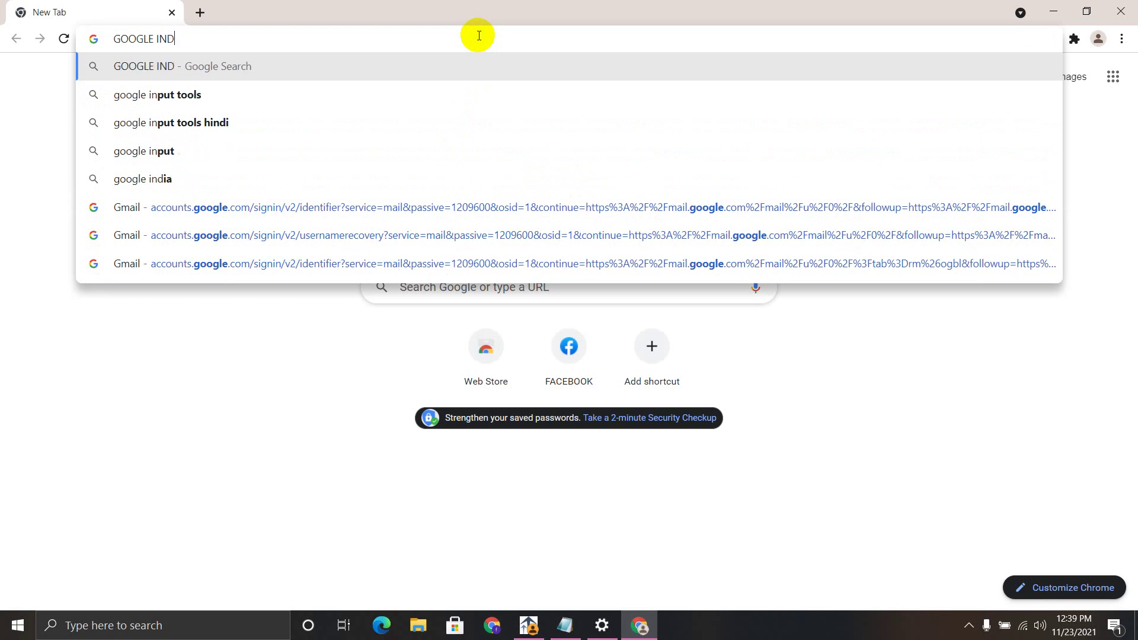
text(IA TIME)
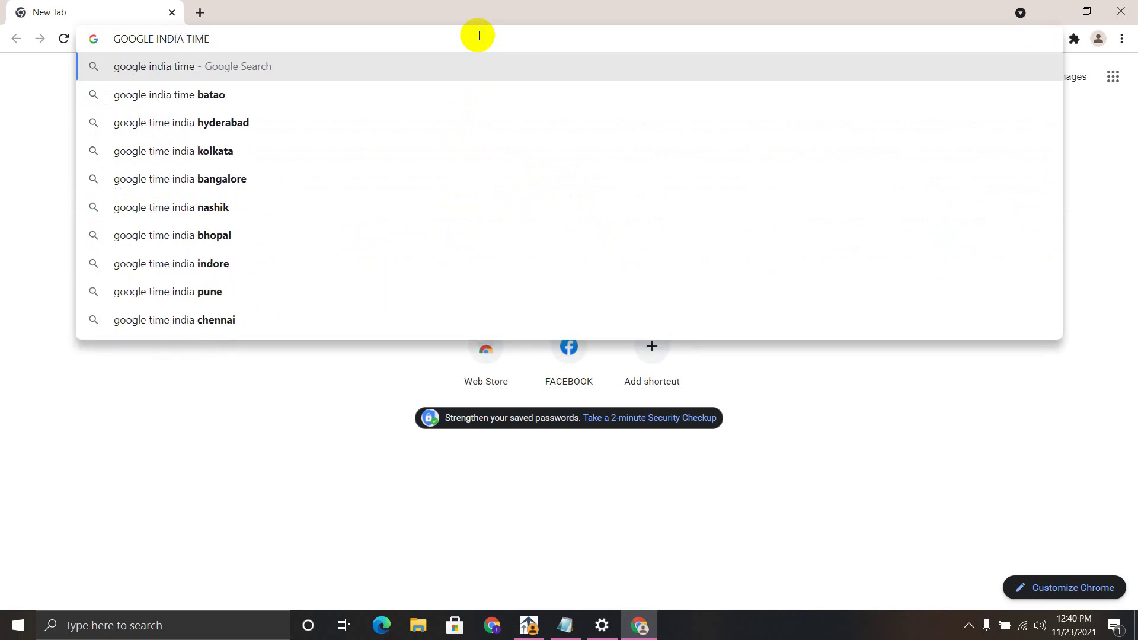
key(Return)
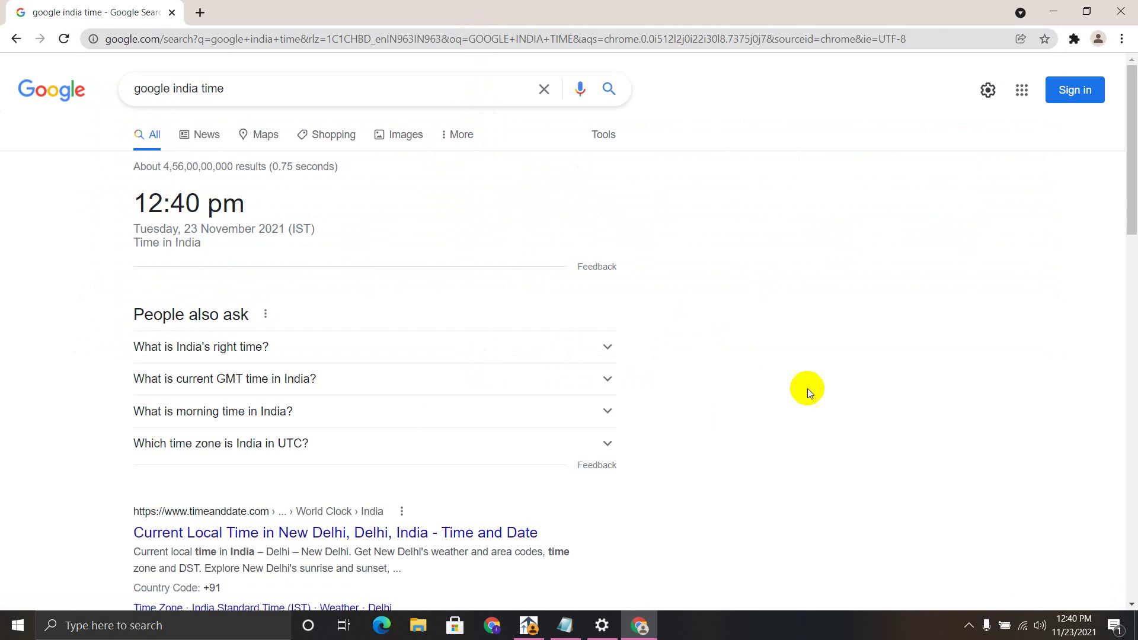
click(1075, 627)
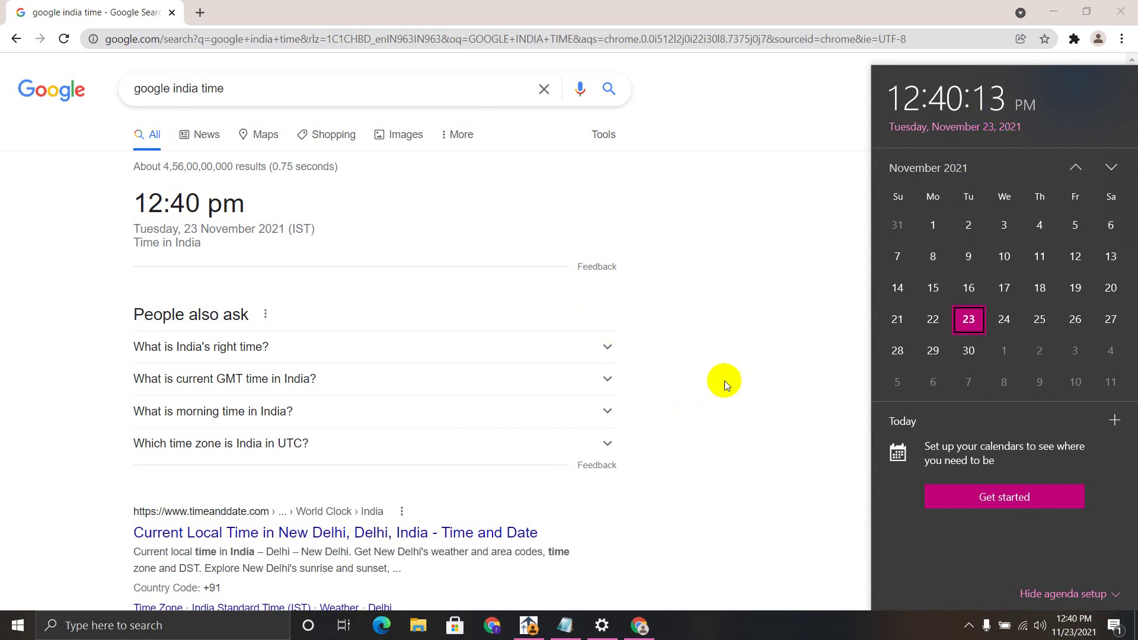
click(756, 434)
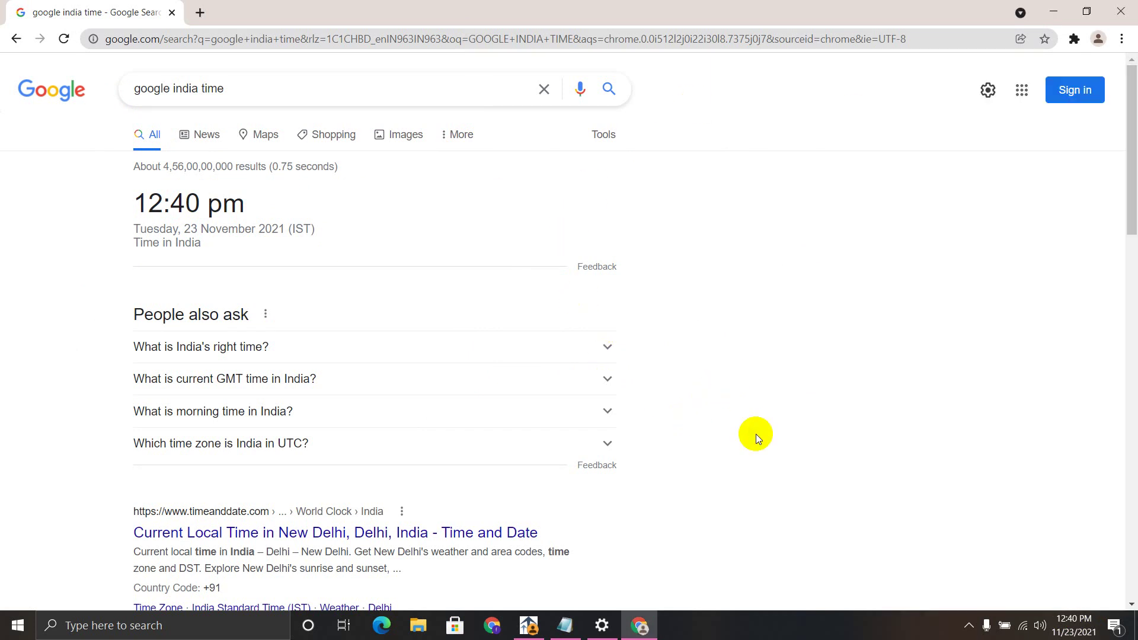
Step: Minimize the browser window with the India time results and close the Settings window behind it
click(969, 627)
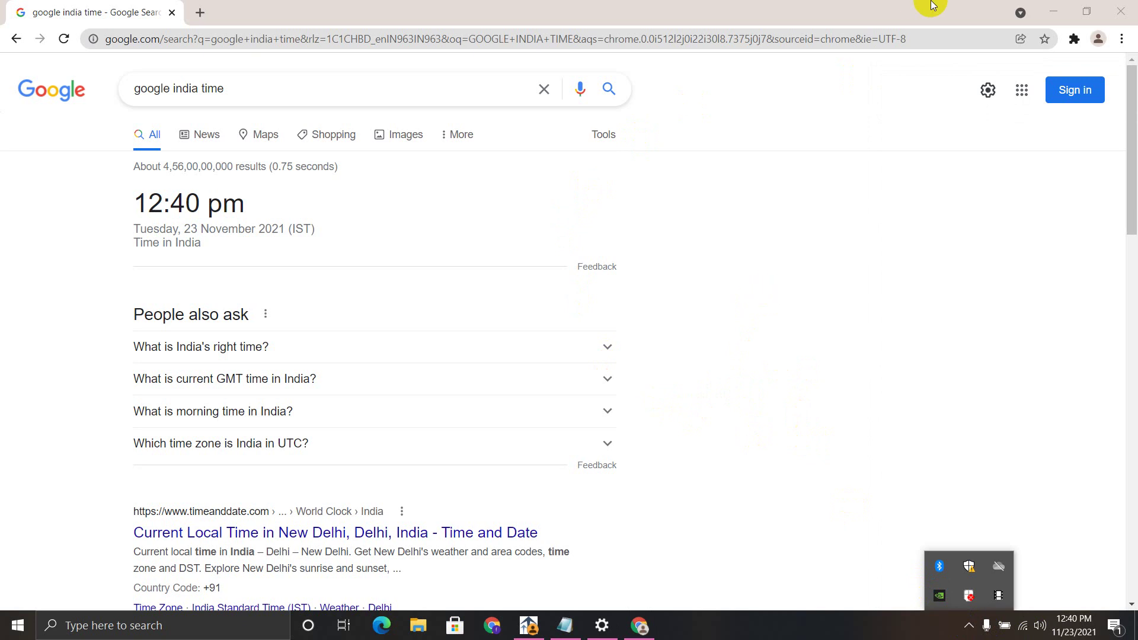
click(1058, 10)
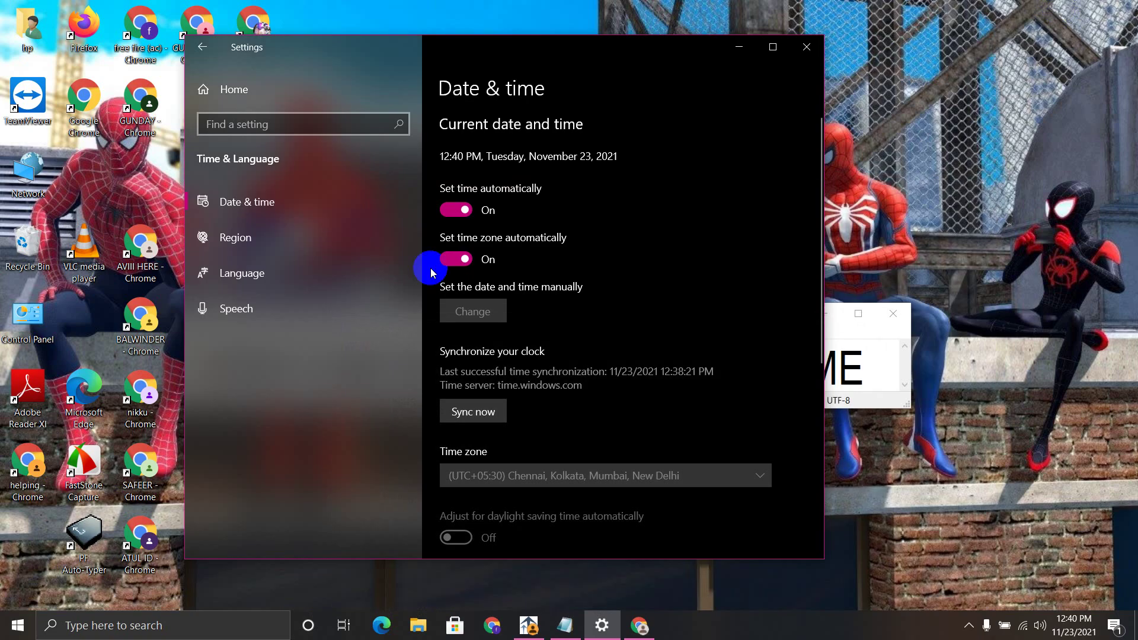
click(817, 47)
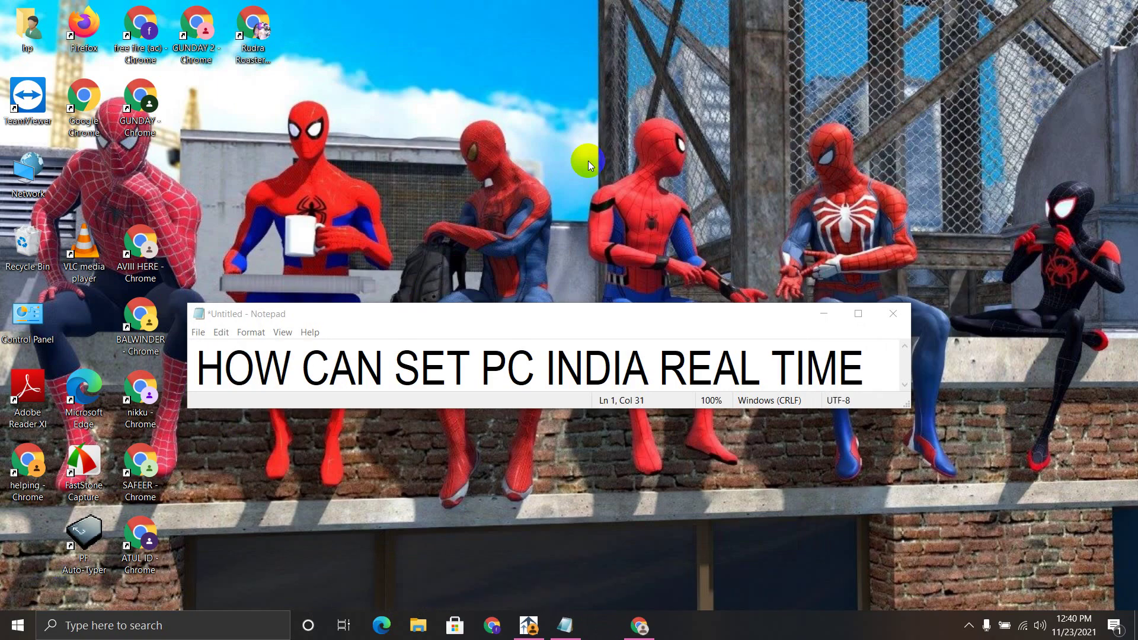
Step: Reopen Windows Settings and go to the Date & time page under Time & Language
click(16, 625)
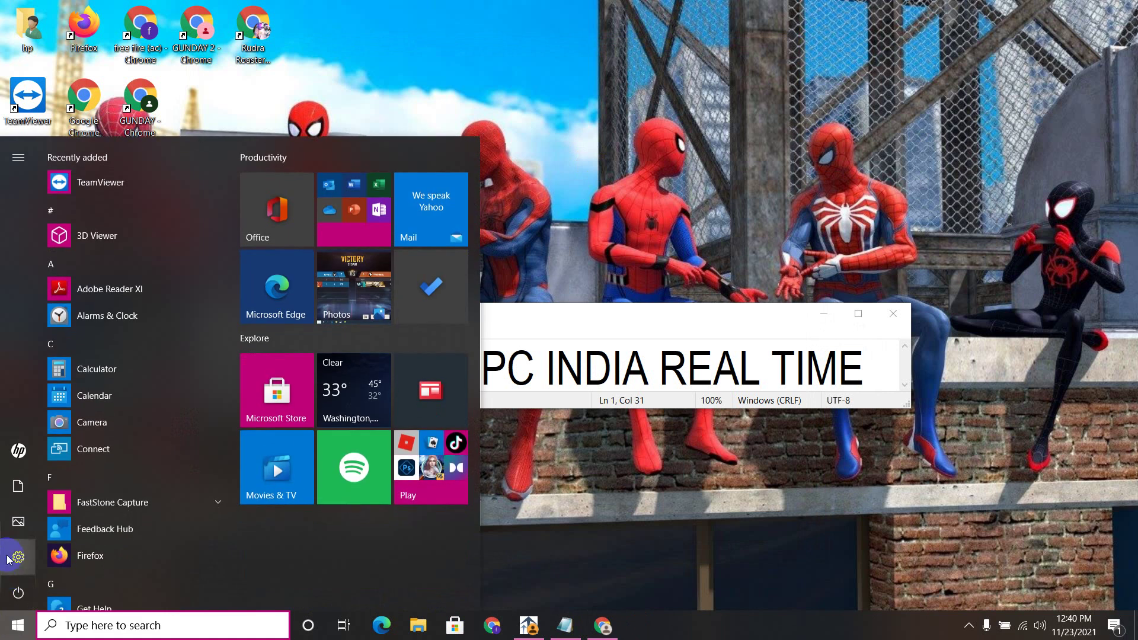
click(18, 558)
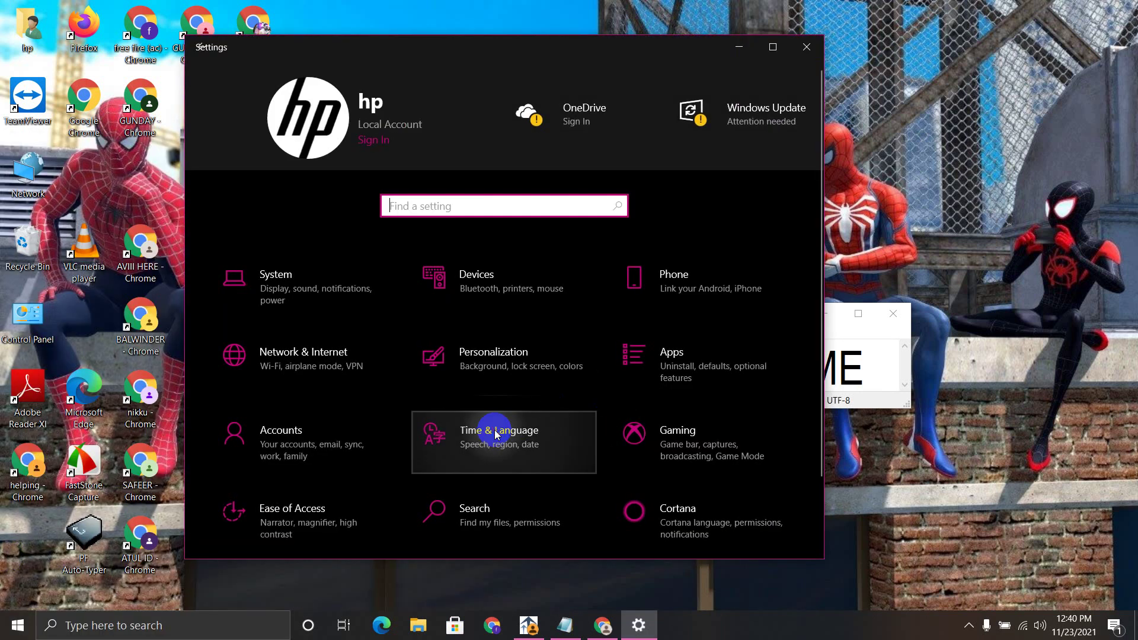
click(495, 435)
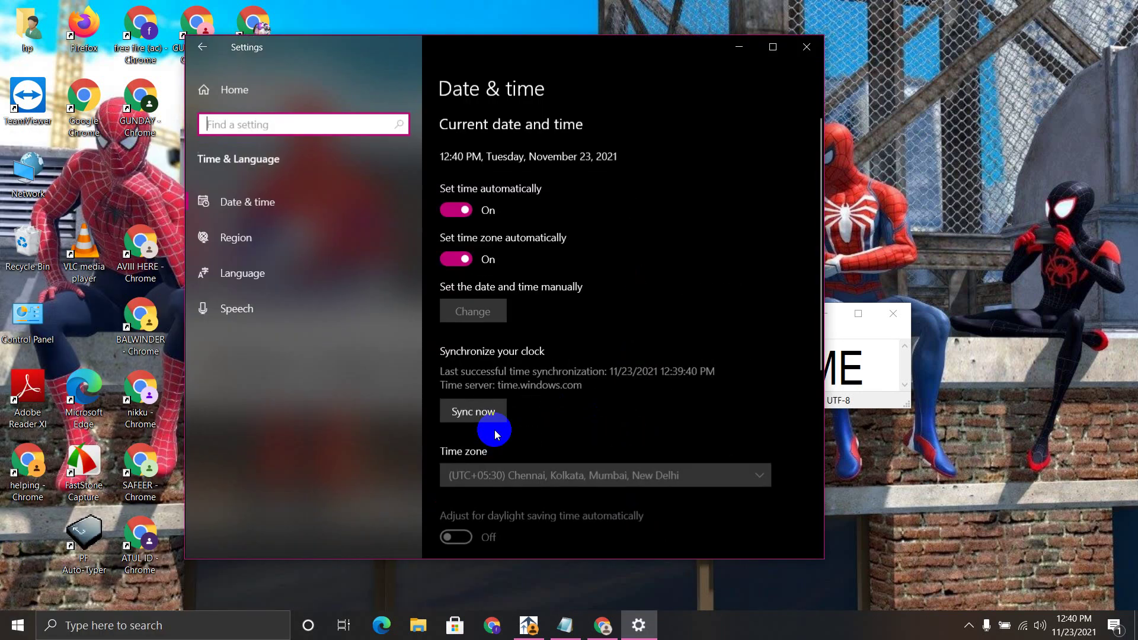
Step: Turn off automatic time and automatic time zone, and select (UTC+05:30) Chennai, Kolkata, Mumbai, New Delhi as the time zone
click(458, 210)
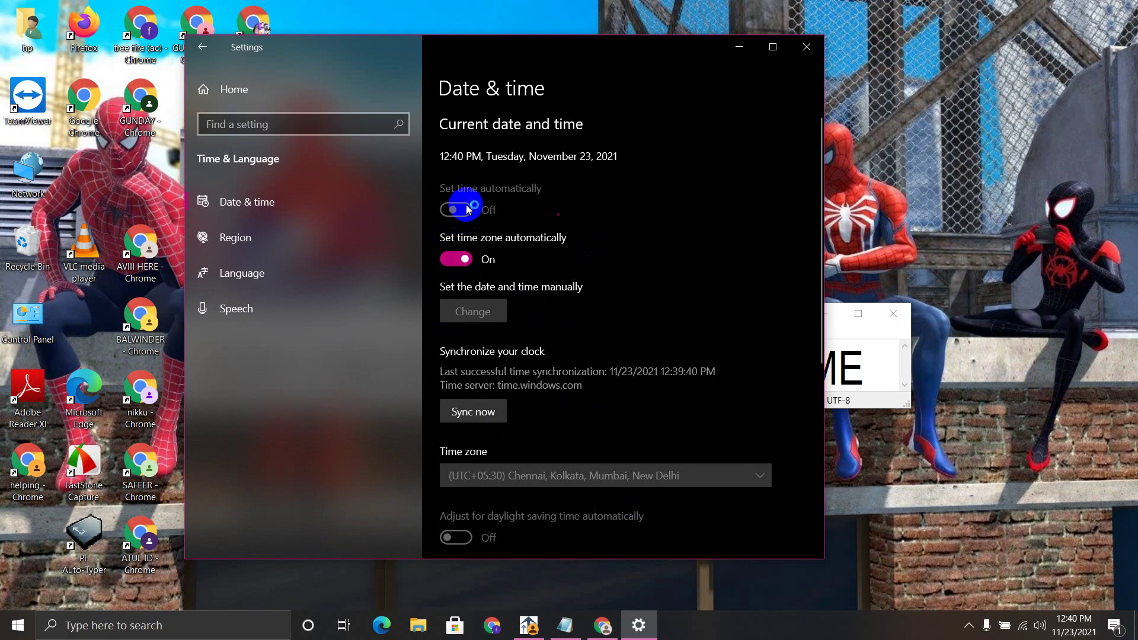
click(456, 259)
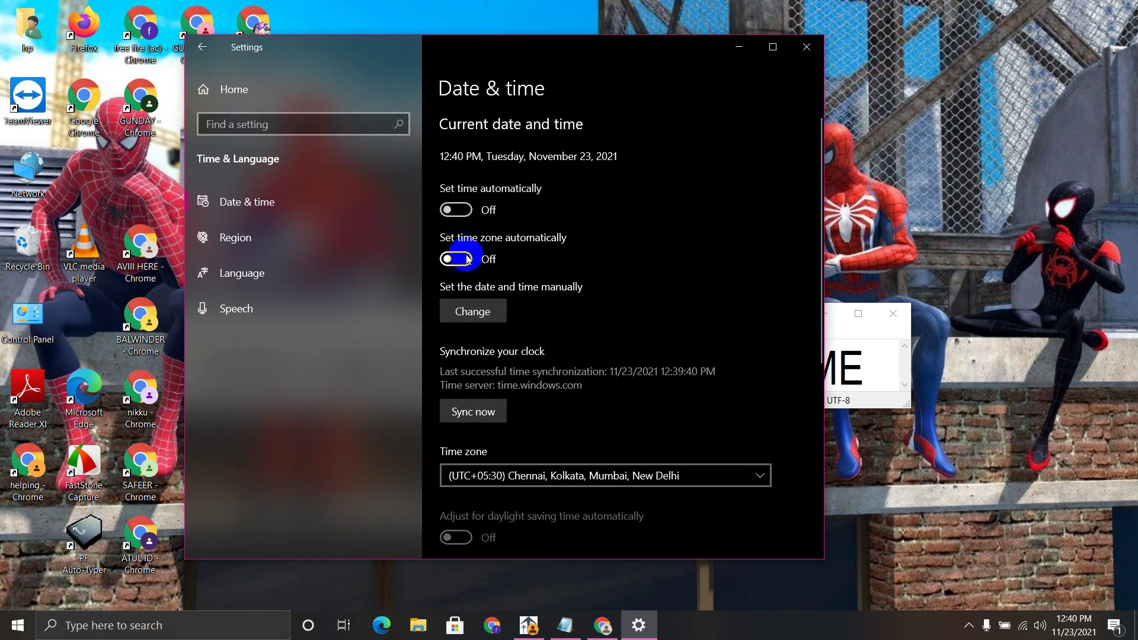
click(510, 474)
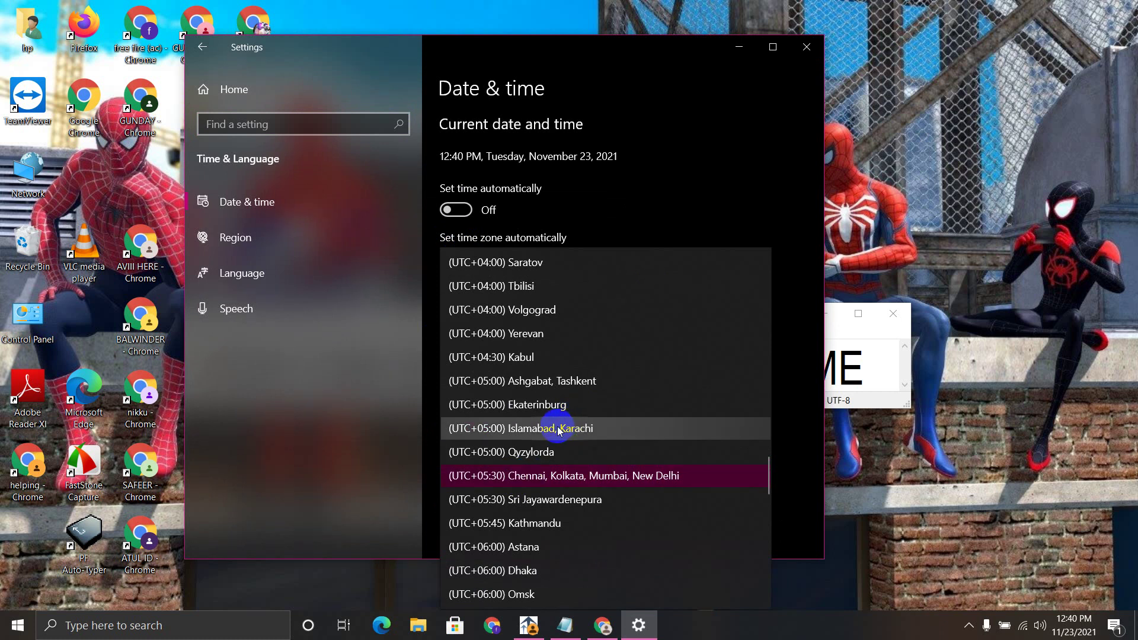
click(540, 476)
Step: Turn both the automatic time and the automatic time zone settings back on
click(455, 209)
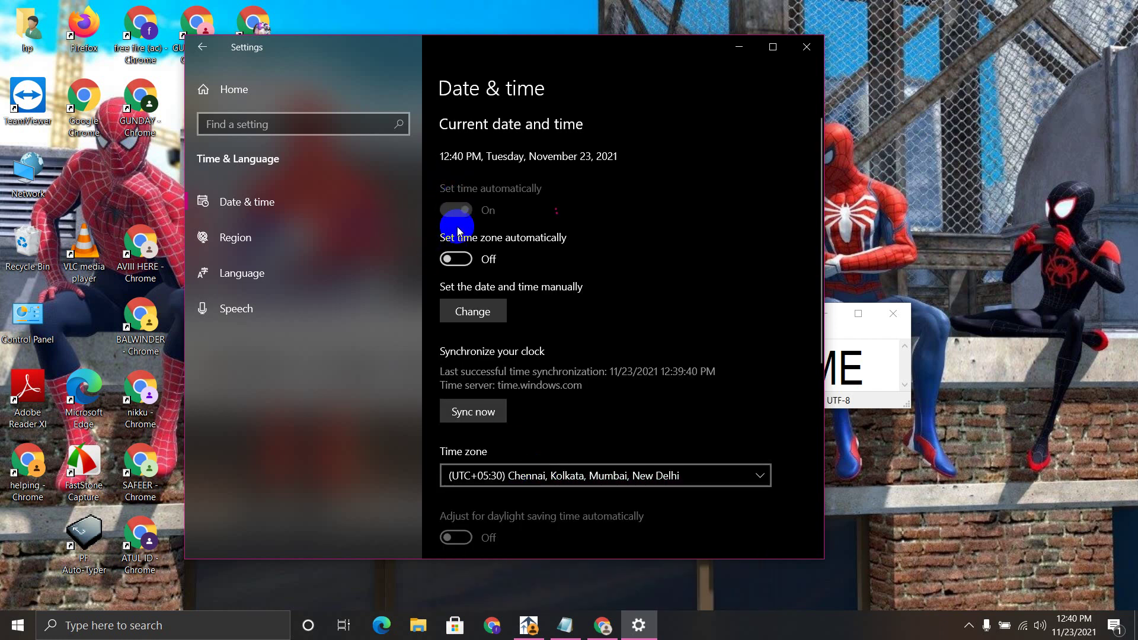
click(459, 260)
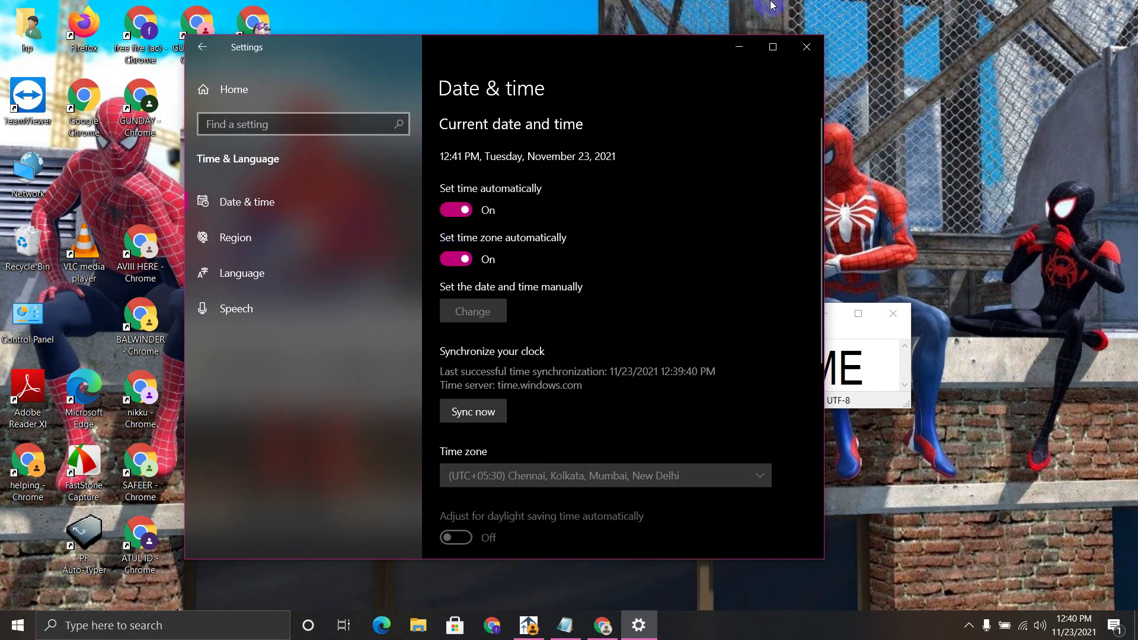
Step: Refresh the desktop and minimize the Settings window
click(746, 51)
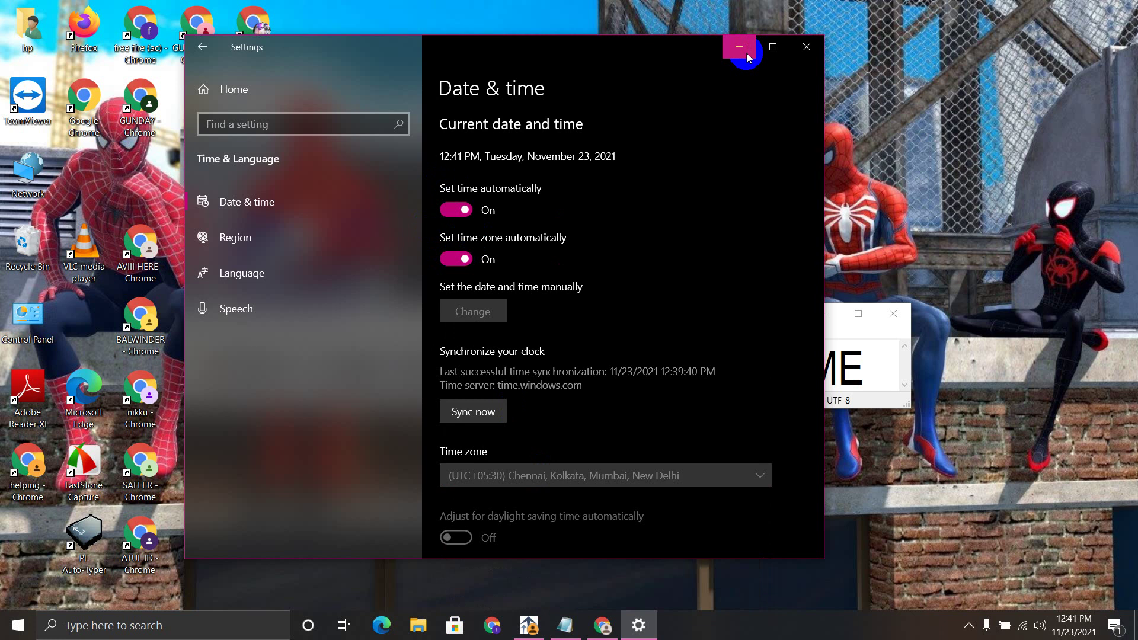
right_click(703, 5)
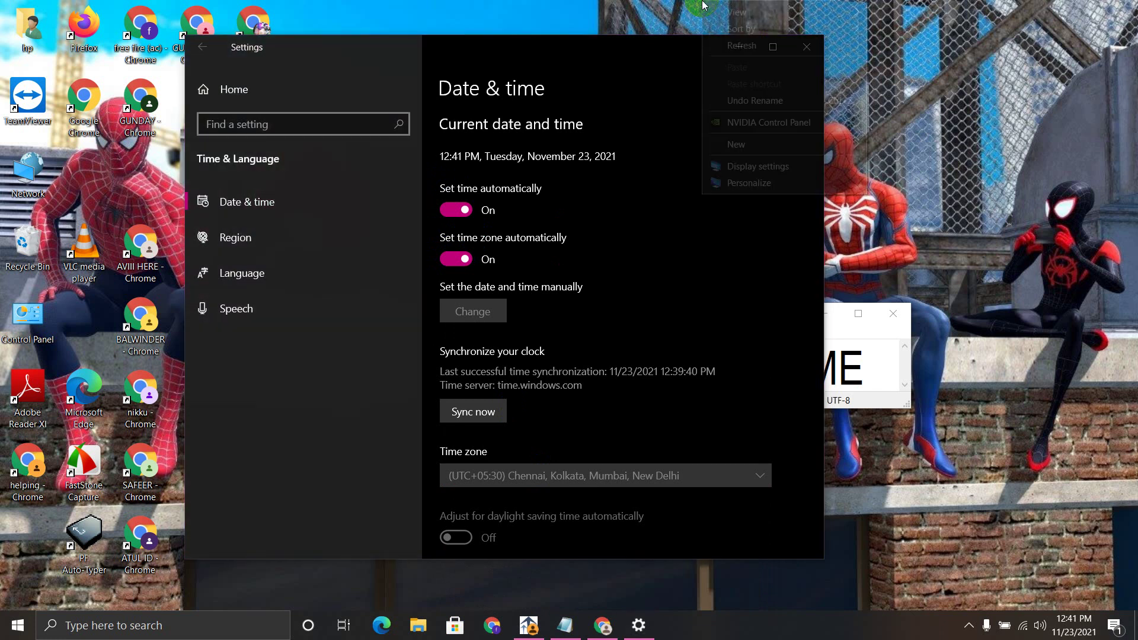
click(722, 45)
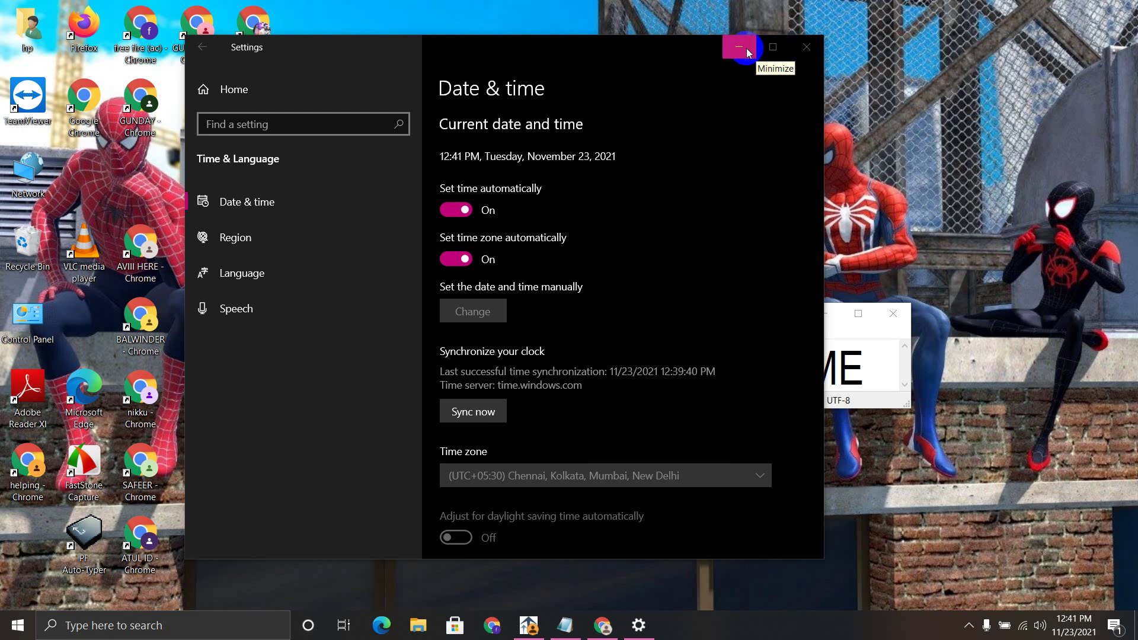
click(745, 48)
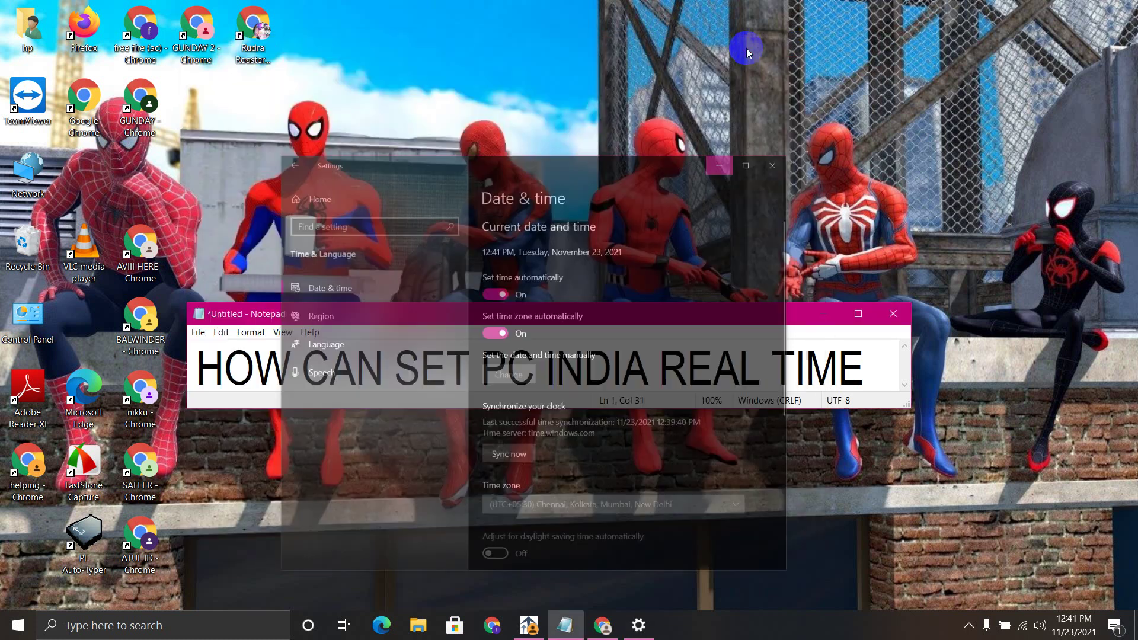
click(970, 627)
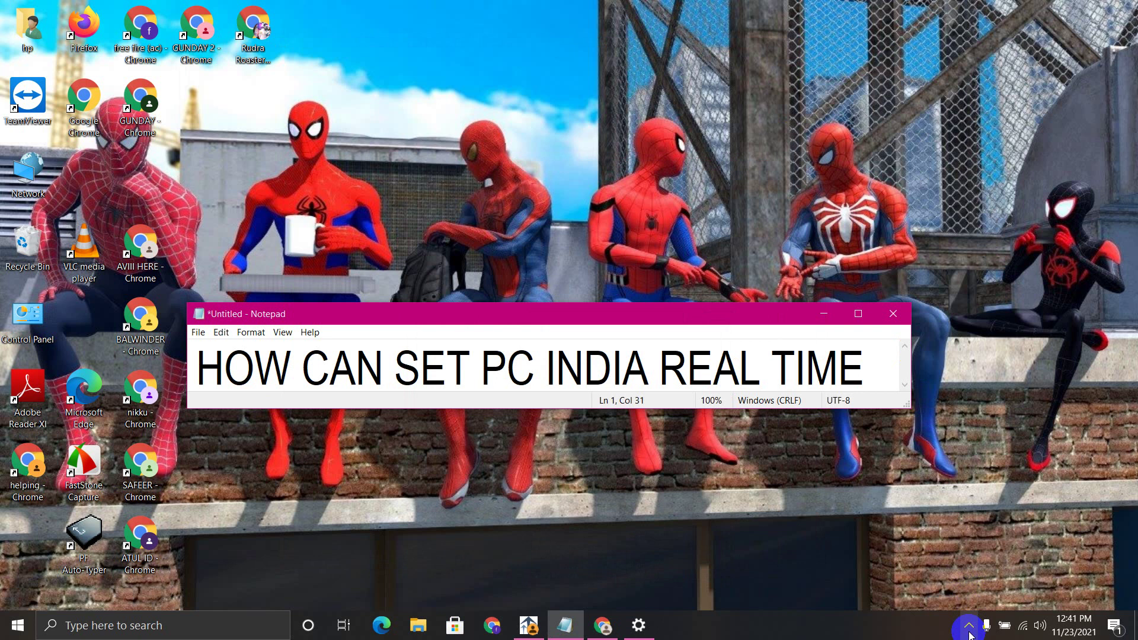